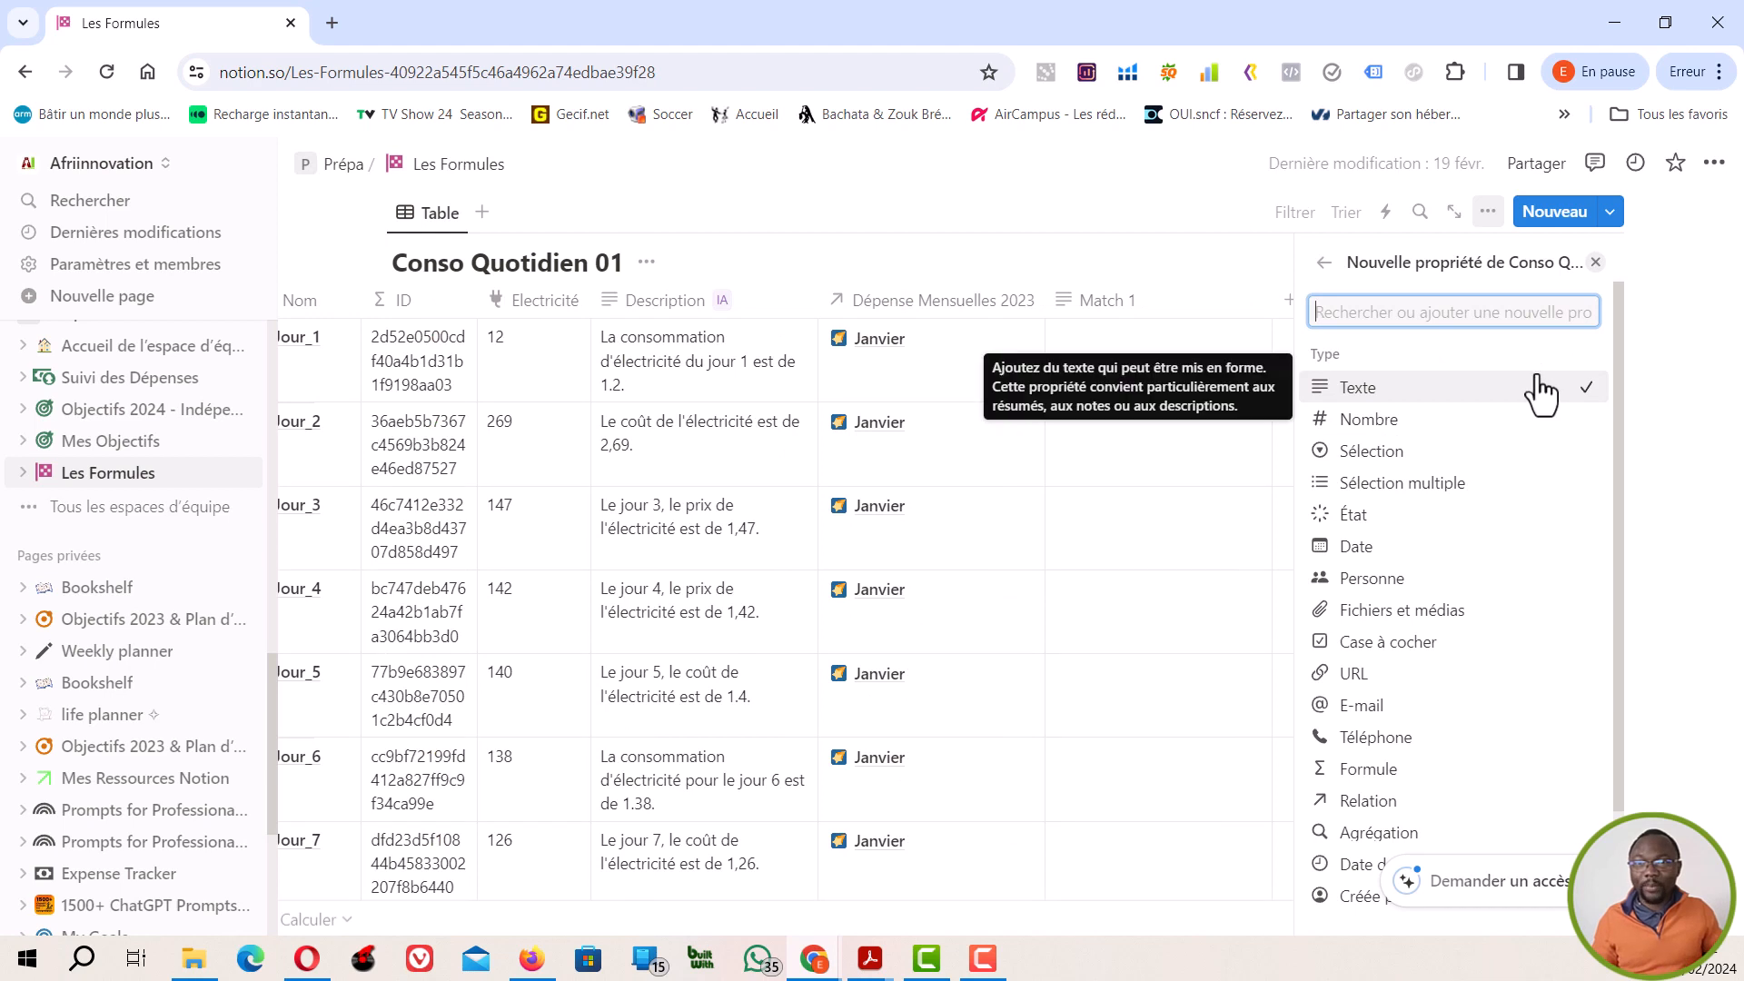
Step: Change the Match 1 property's type to Formule and start its formula with the match() function
{"action": "type", "text": "fo"}
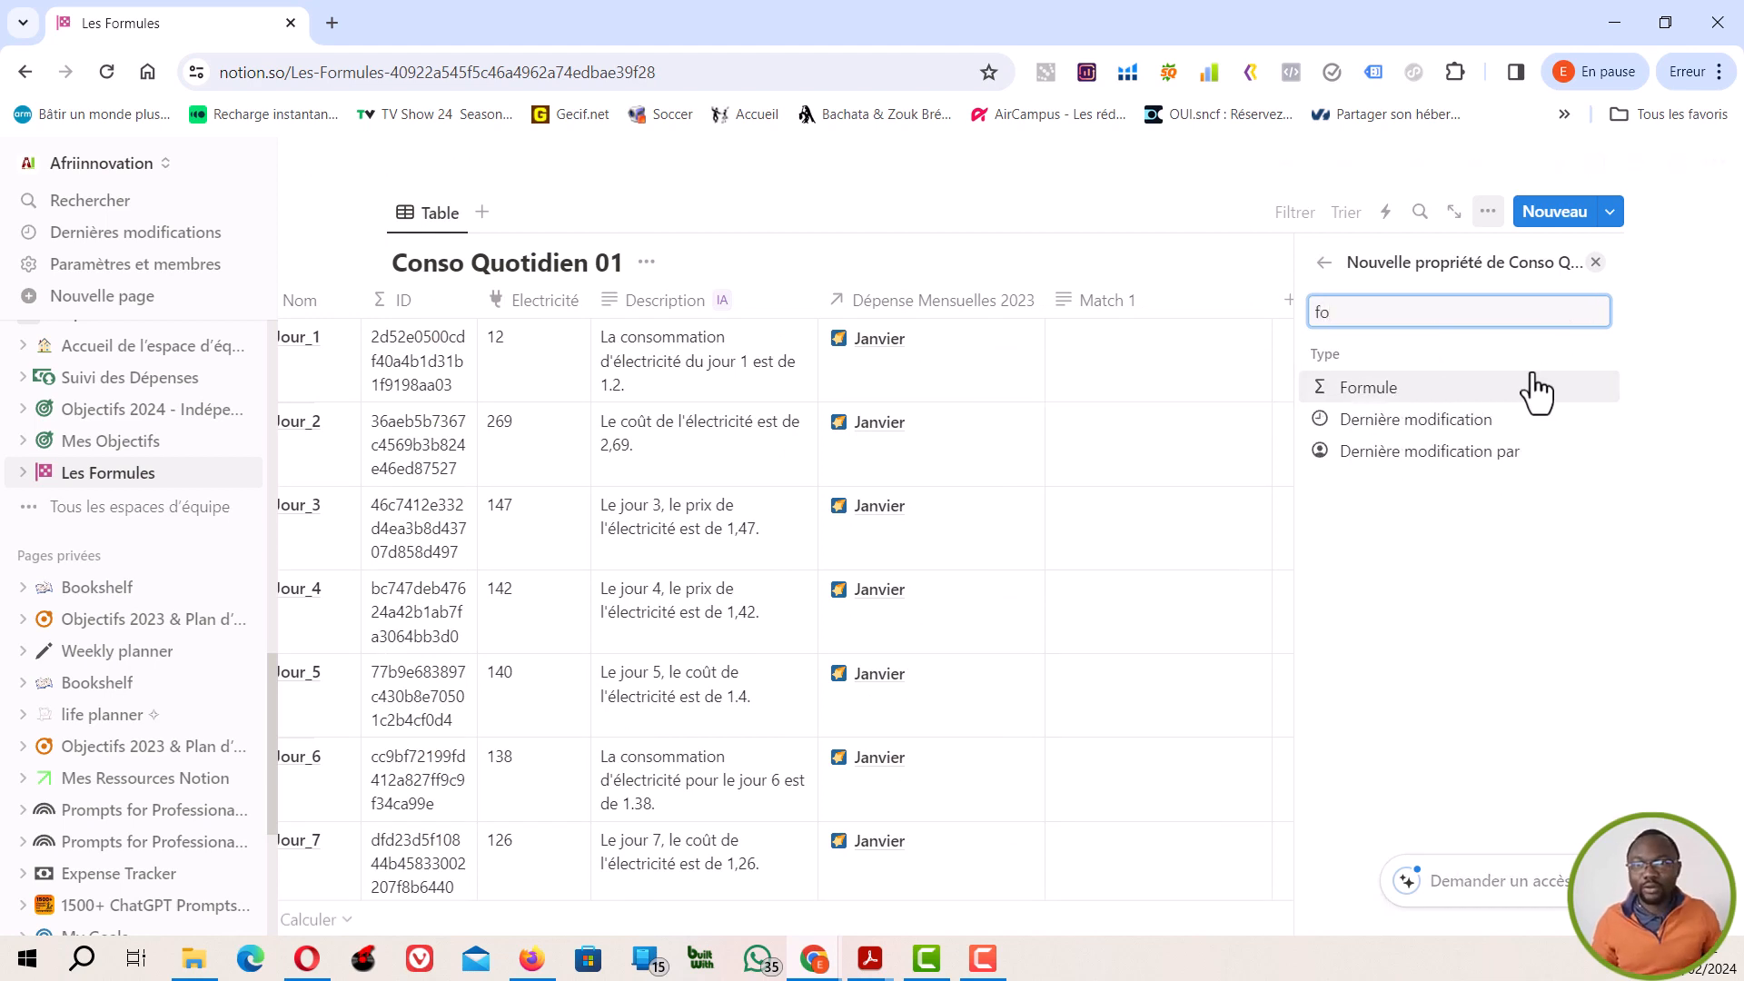
{"action": "left_click", "coordinate": [1362, 393]}
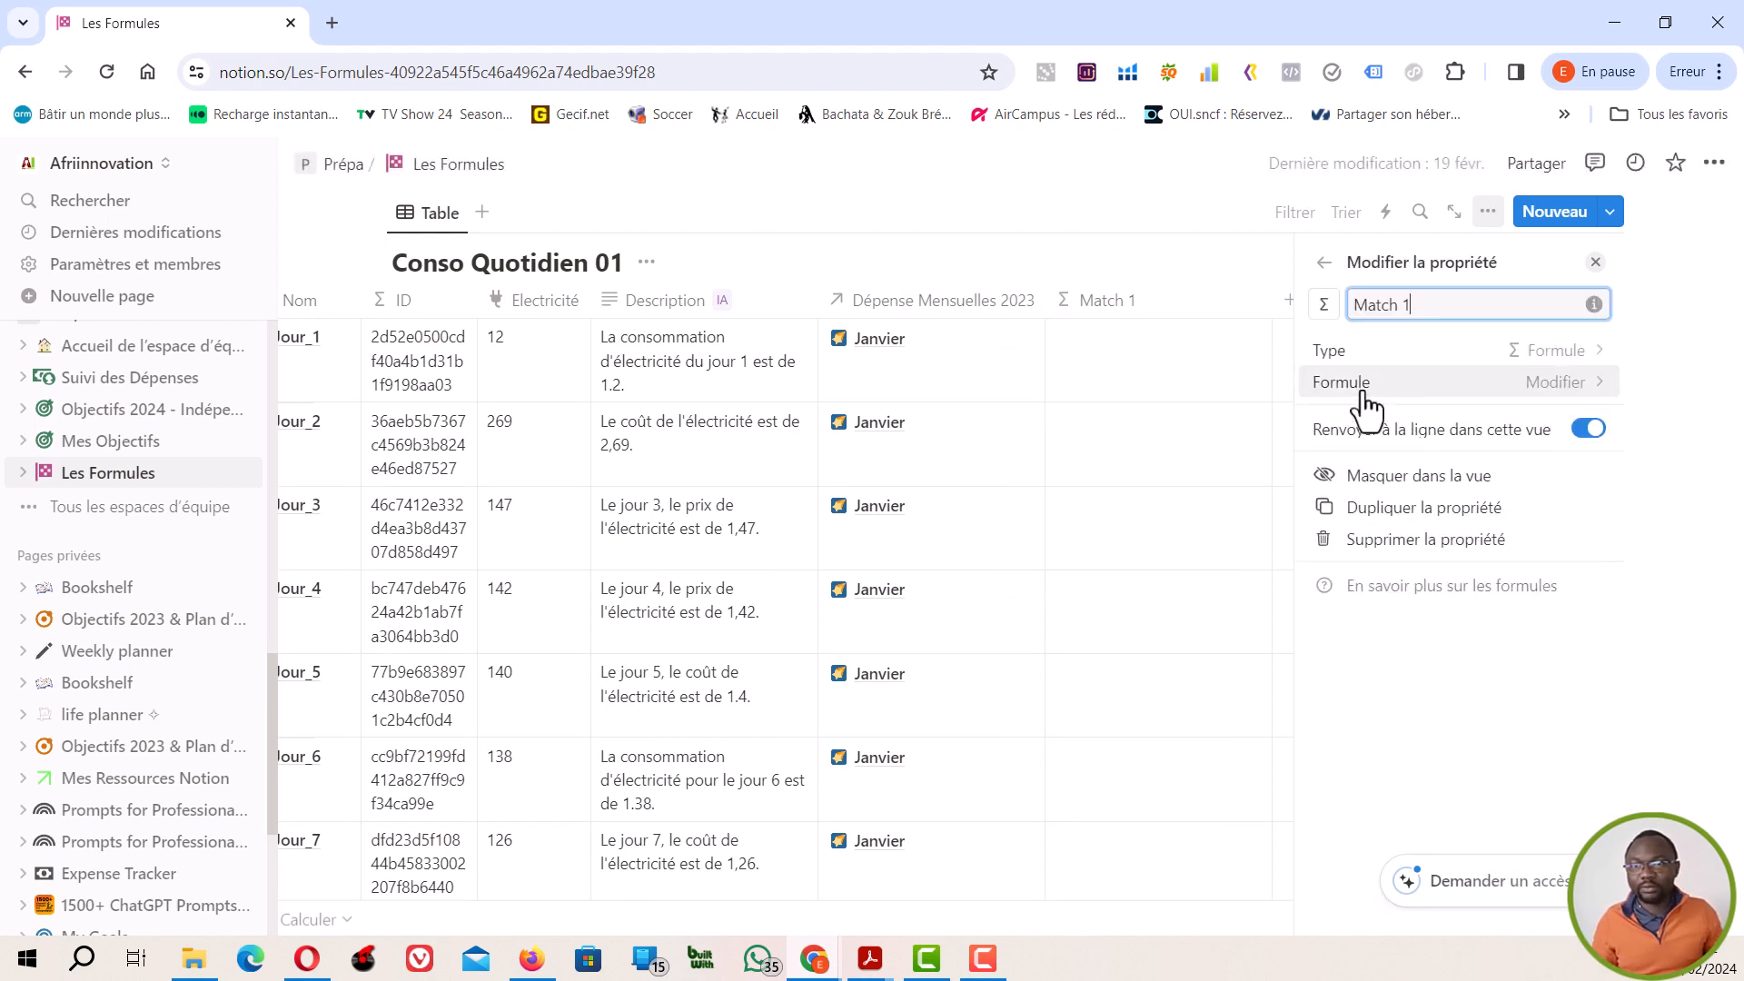
{"action": "left_click", "coordinate": [1581, 400]}
{"action": "type", "text": ".."}
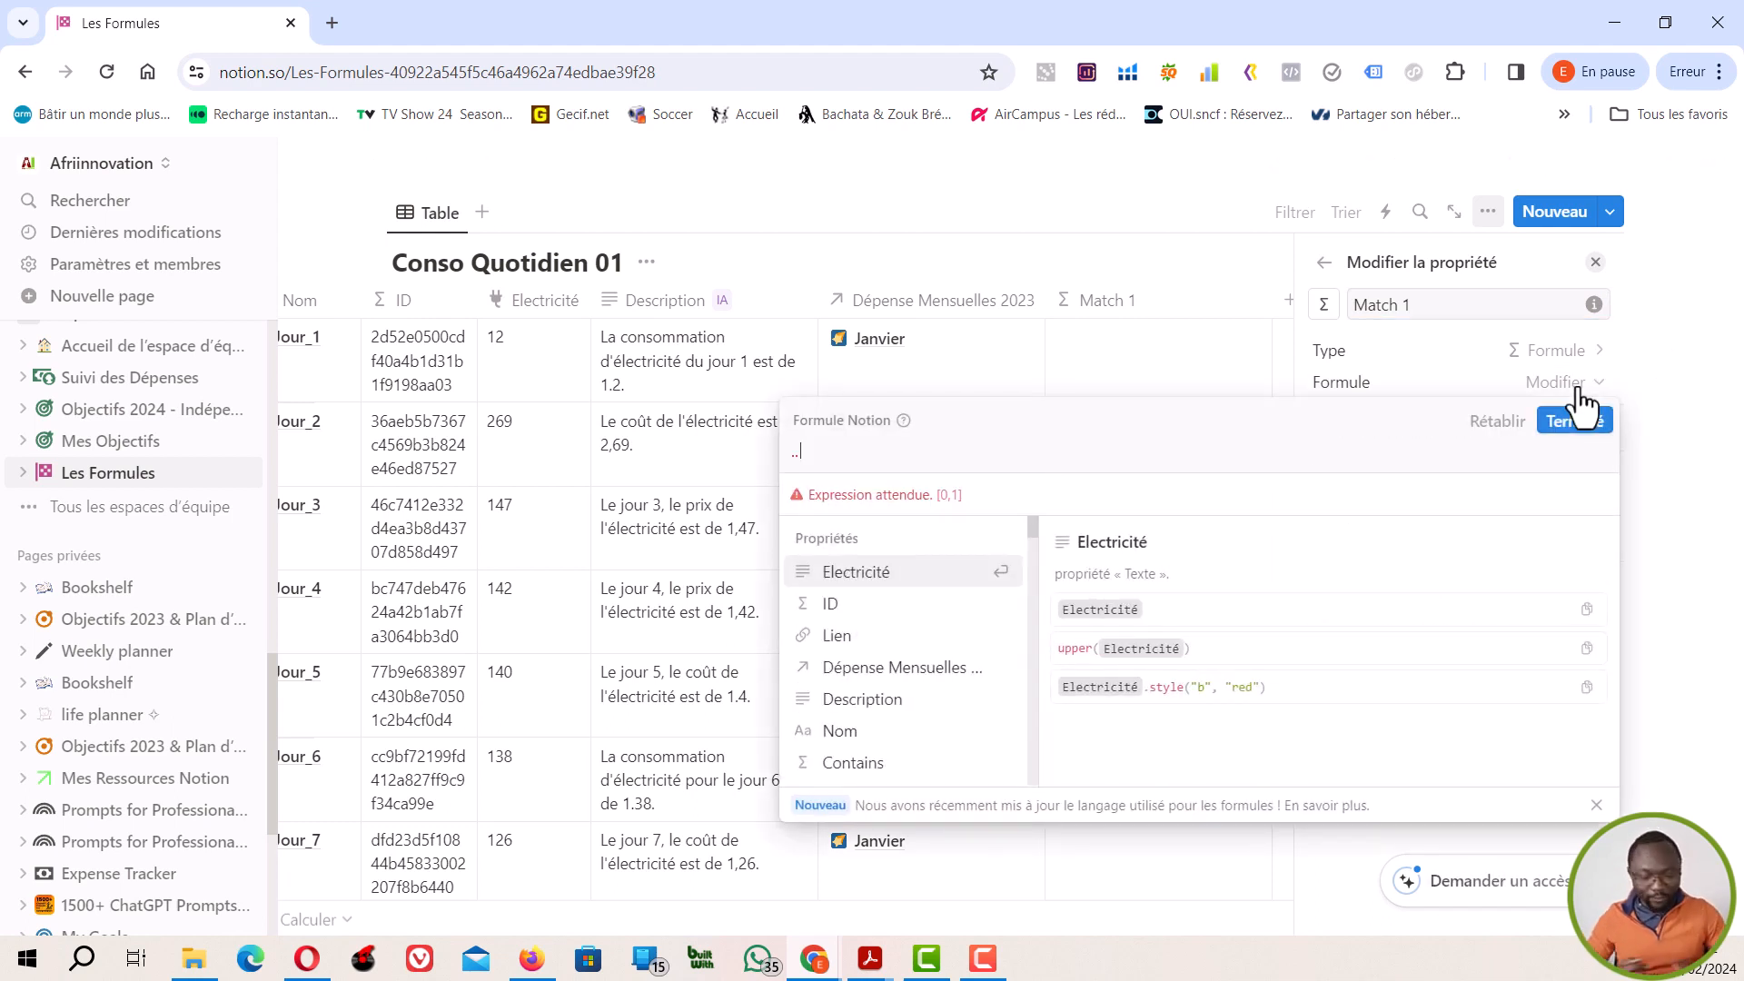
{"action": "key", "text": "BackSpace"}
{"action": "key", "text": "BackSpace"}
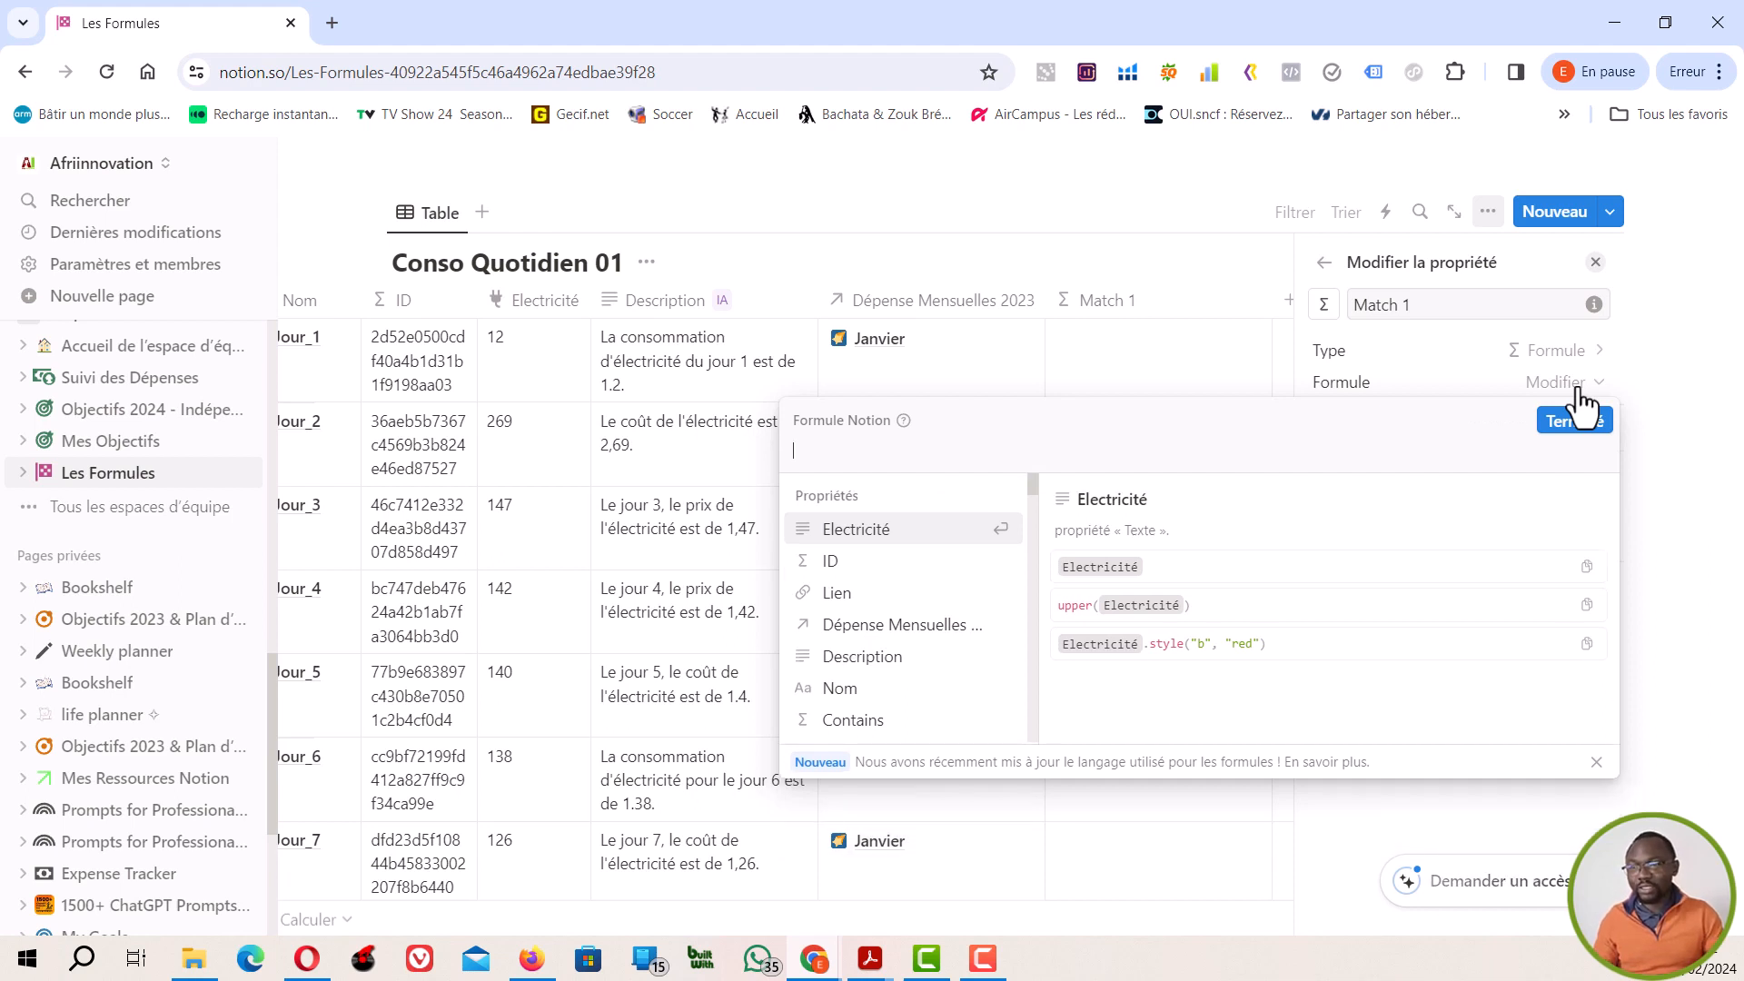
{"action": "type", "text": "mat"}
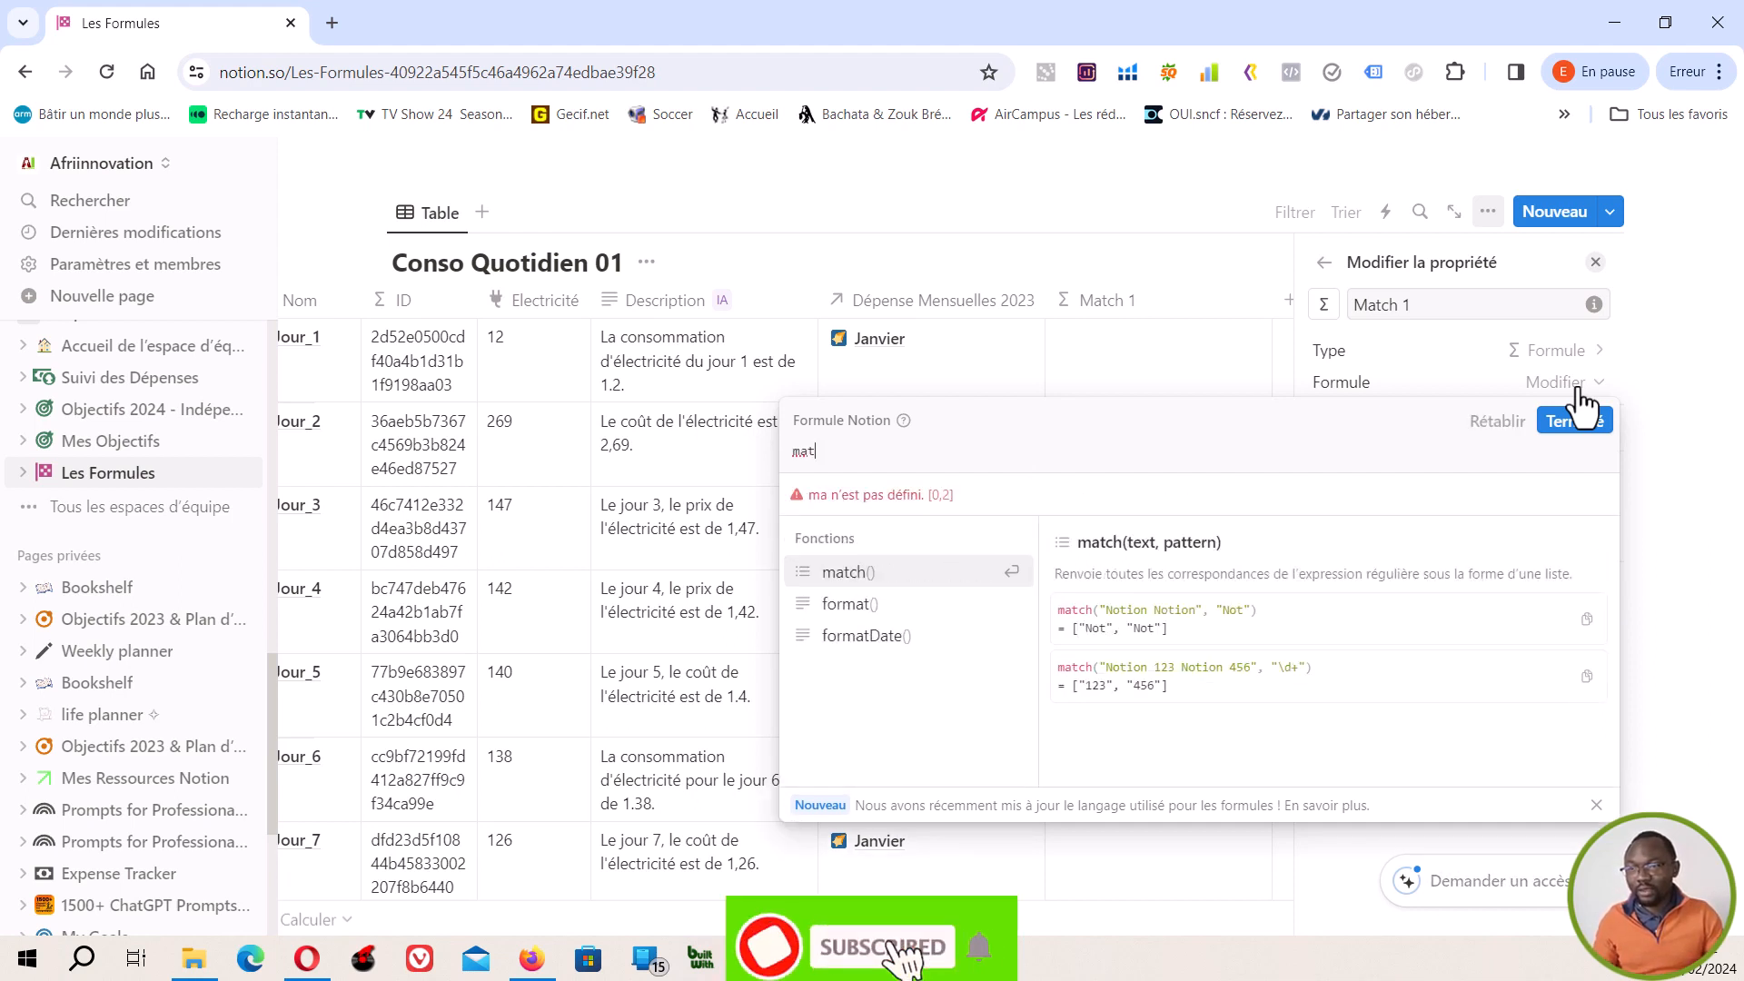
{"action": "type", "text": "c"}
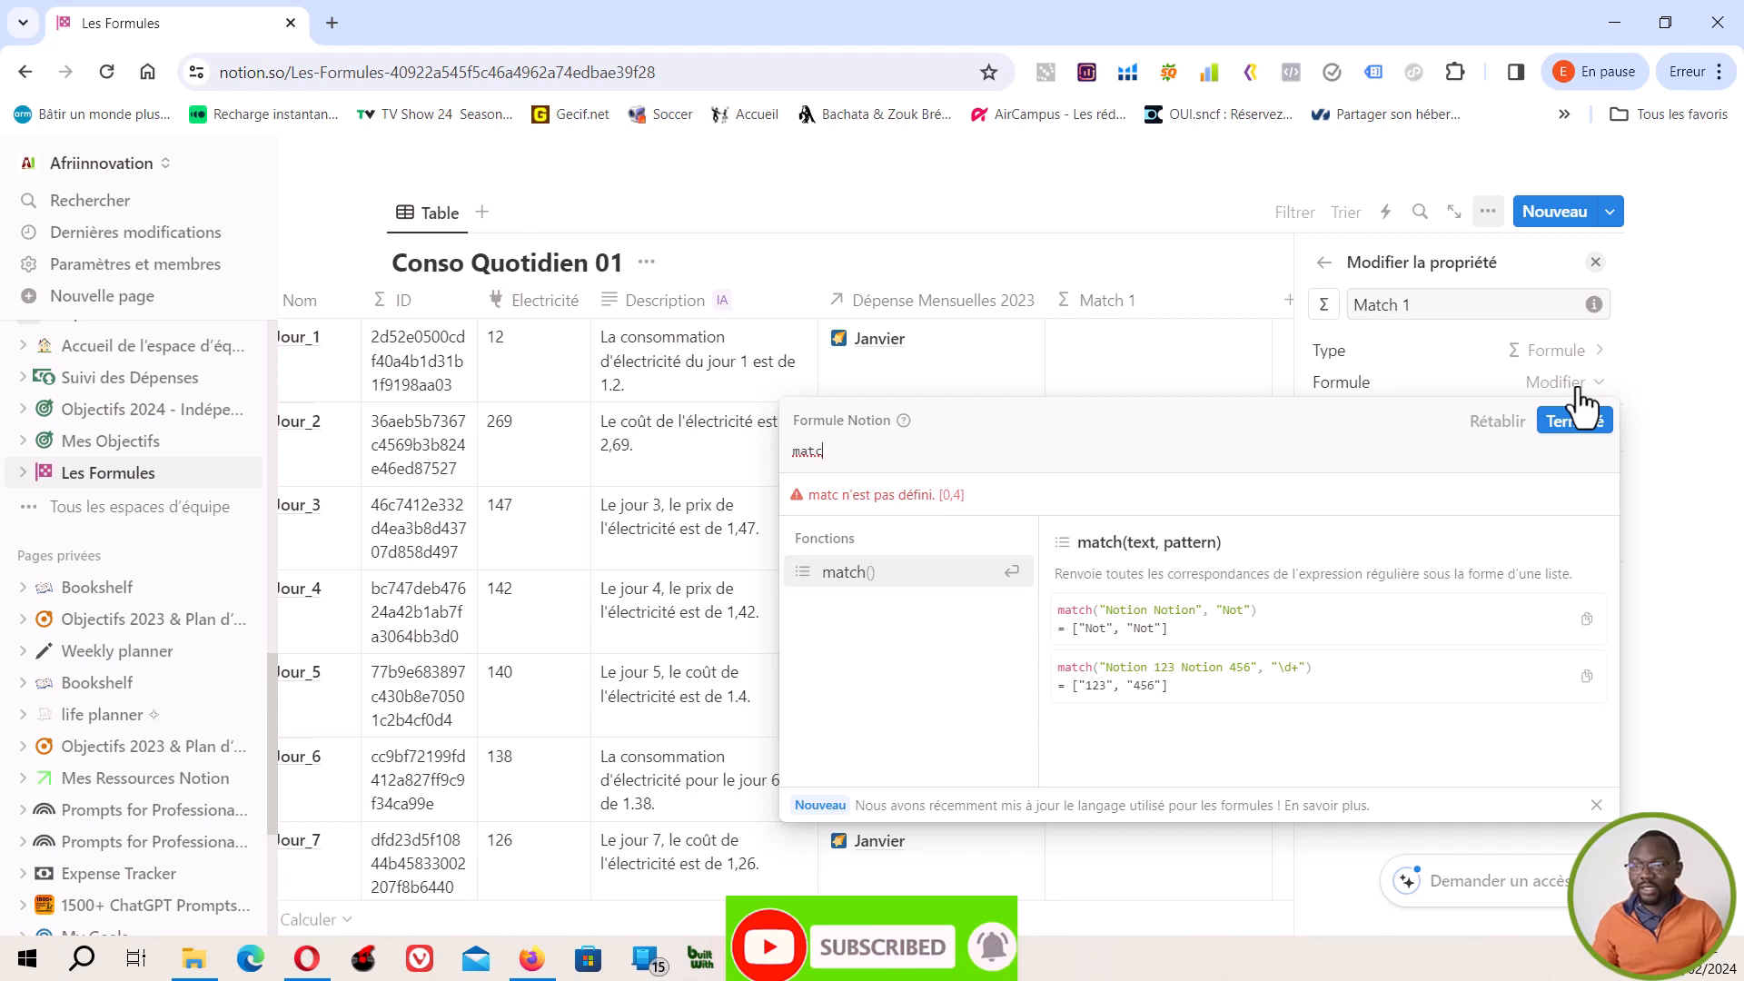
{"action": "key", "text": "Return"}
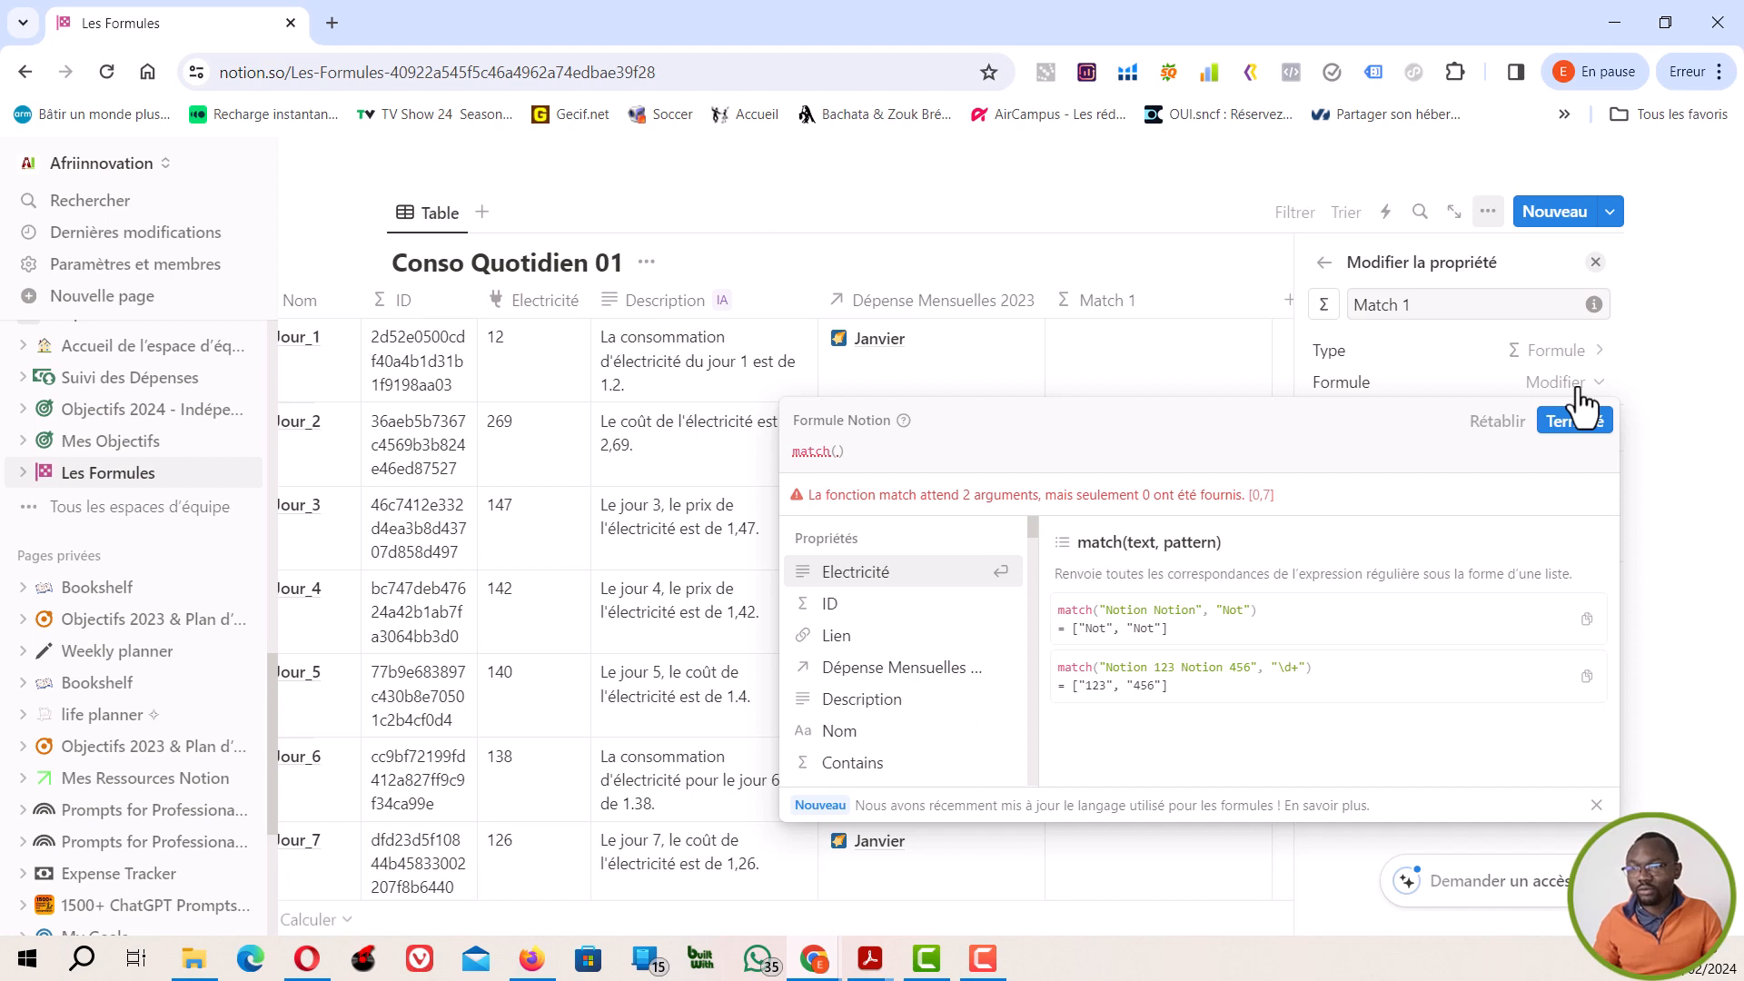
Step: Complete the Match 1 formula as match(Description,"MA") and save it
{"action": "type", "text": "De"}
{"action": "type", "text": "scription"}
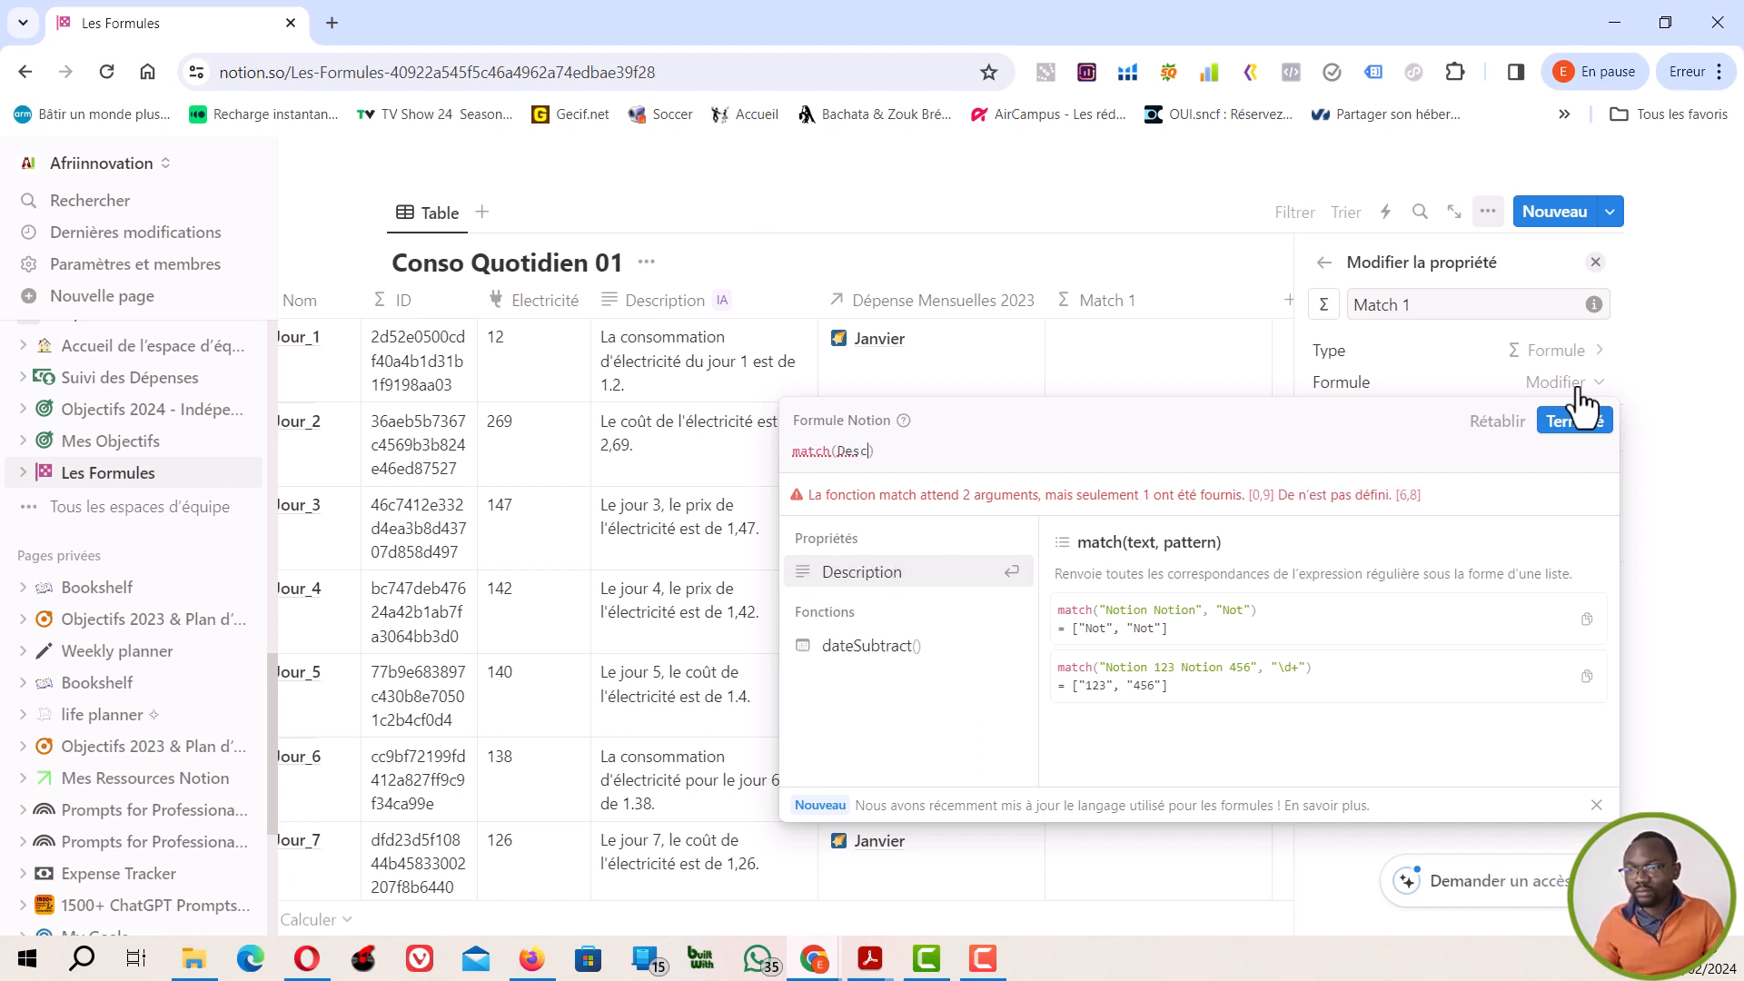
{"action": "key", "text": "Return"}
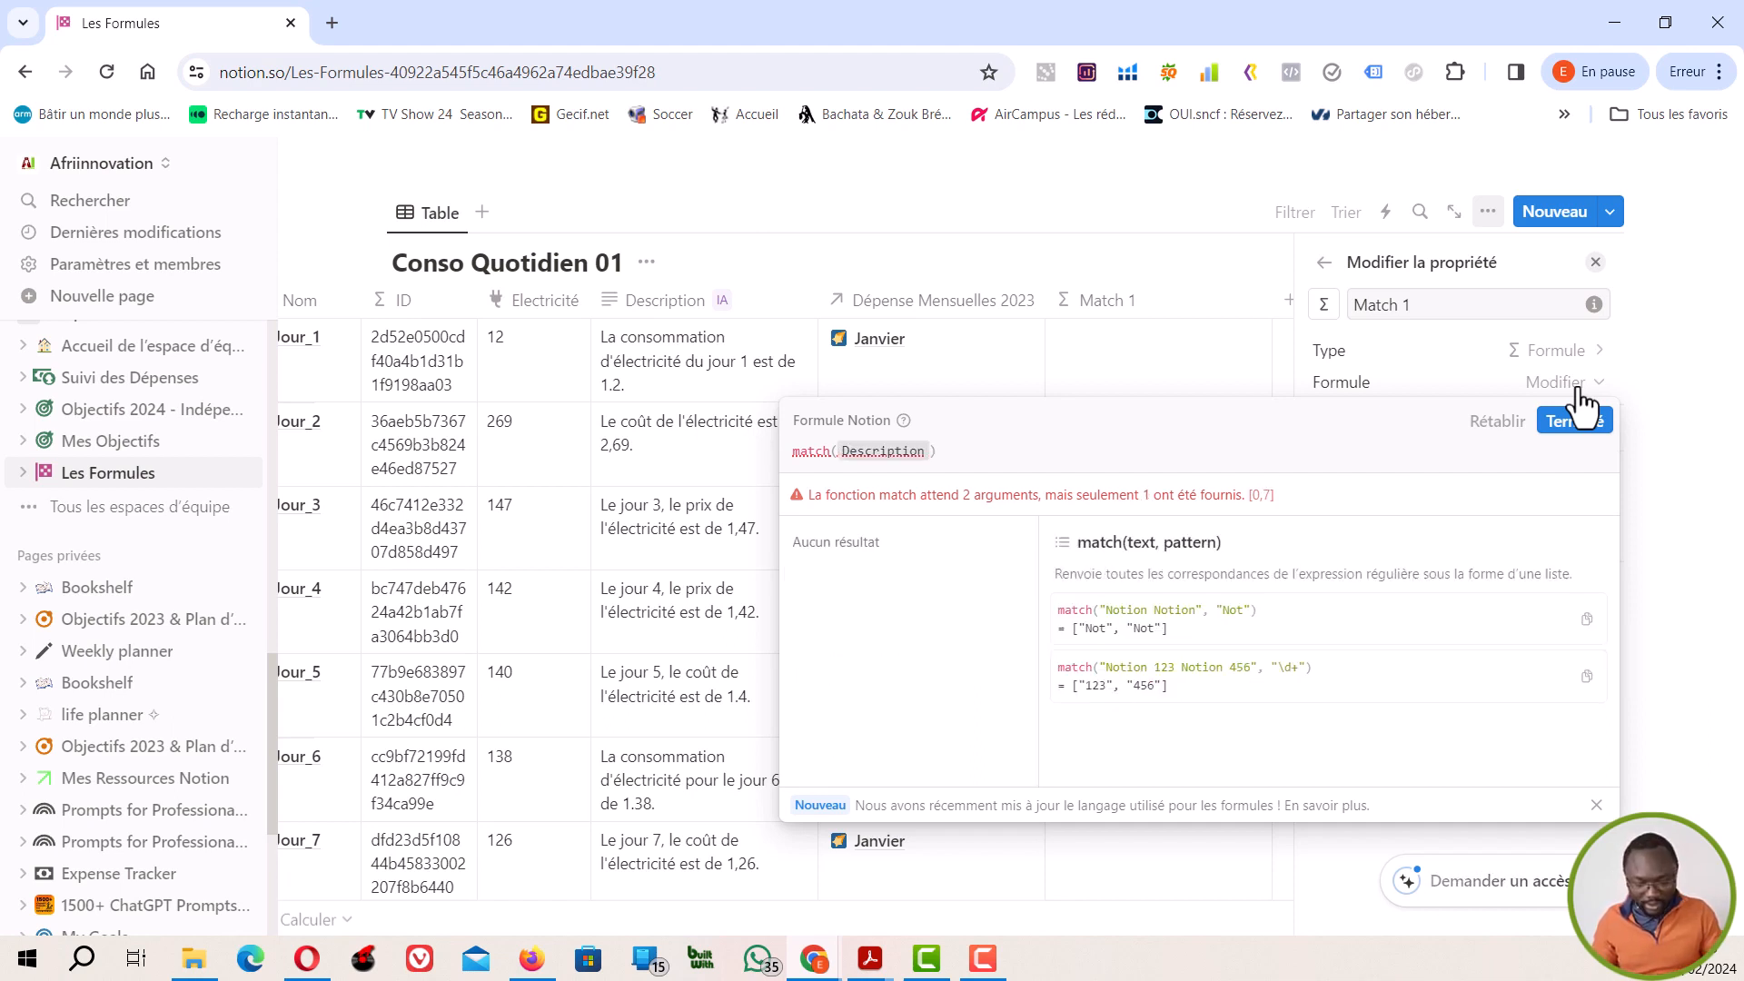
{"action": "type", "text": ","}
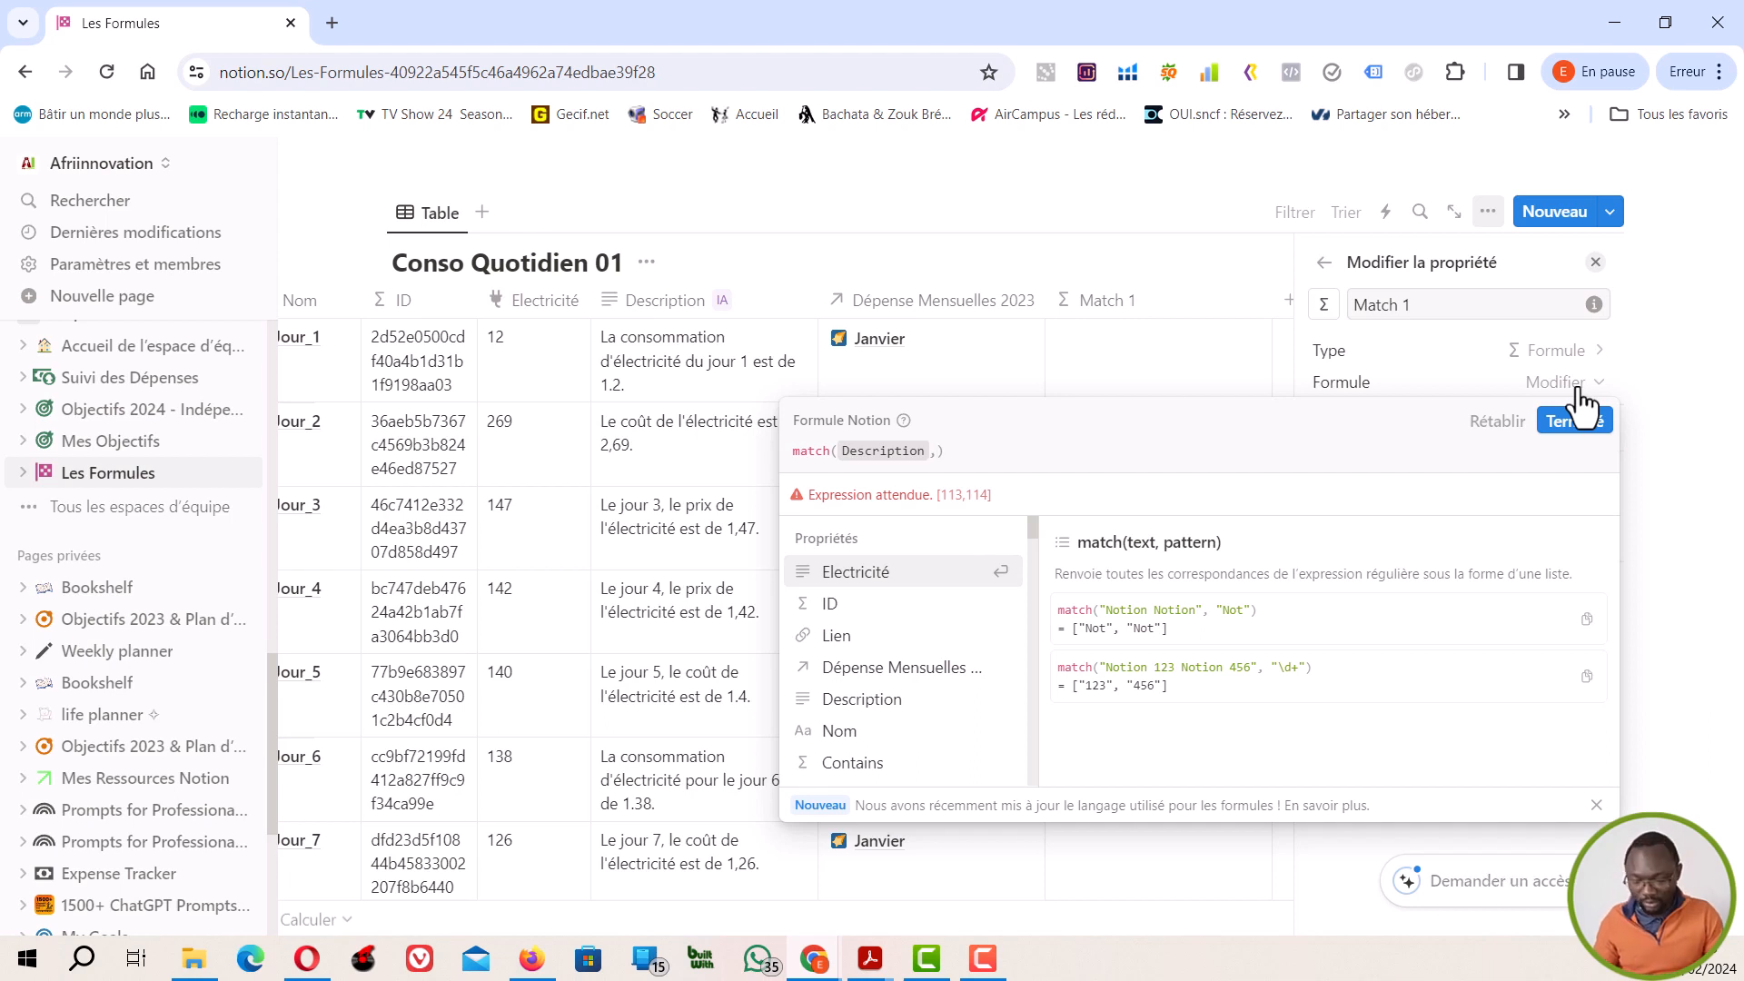
{"action": "type", "text": "\""}
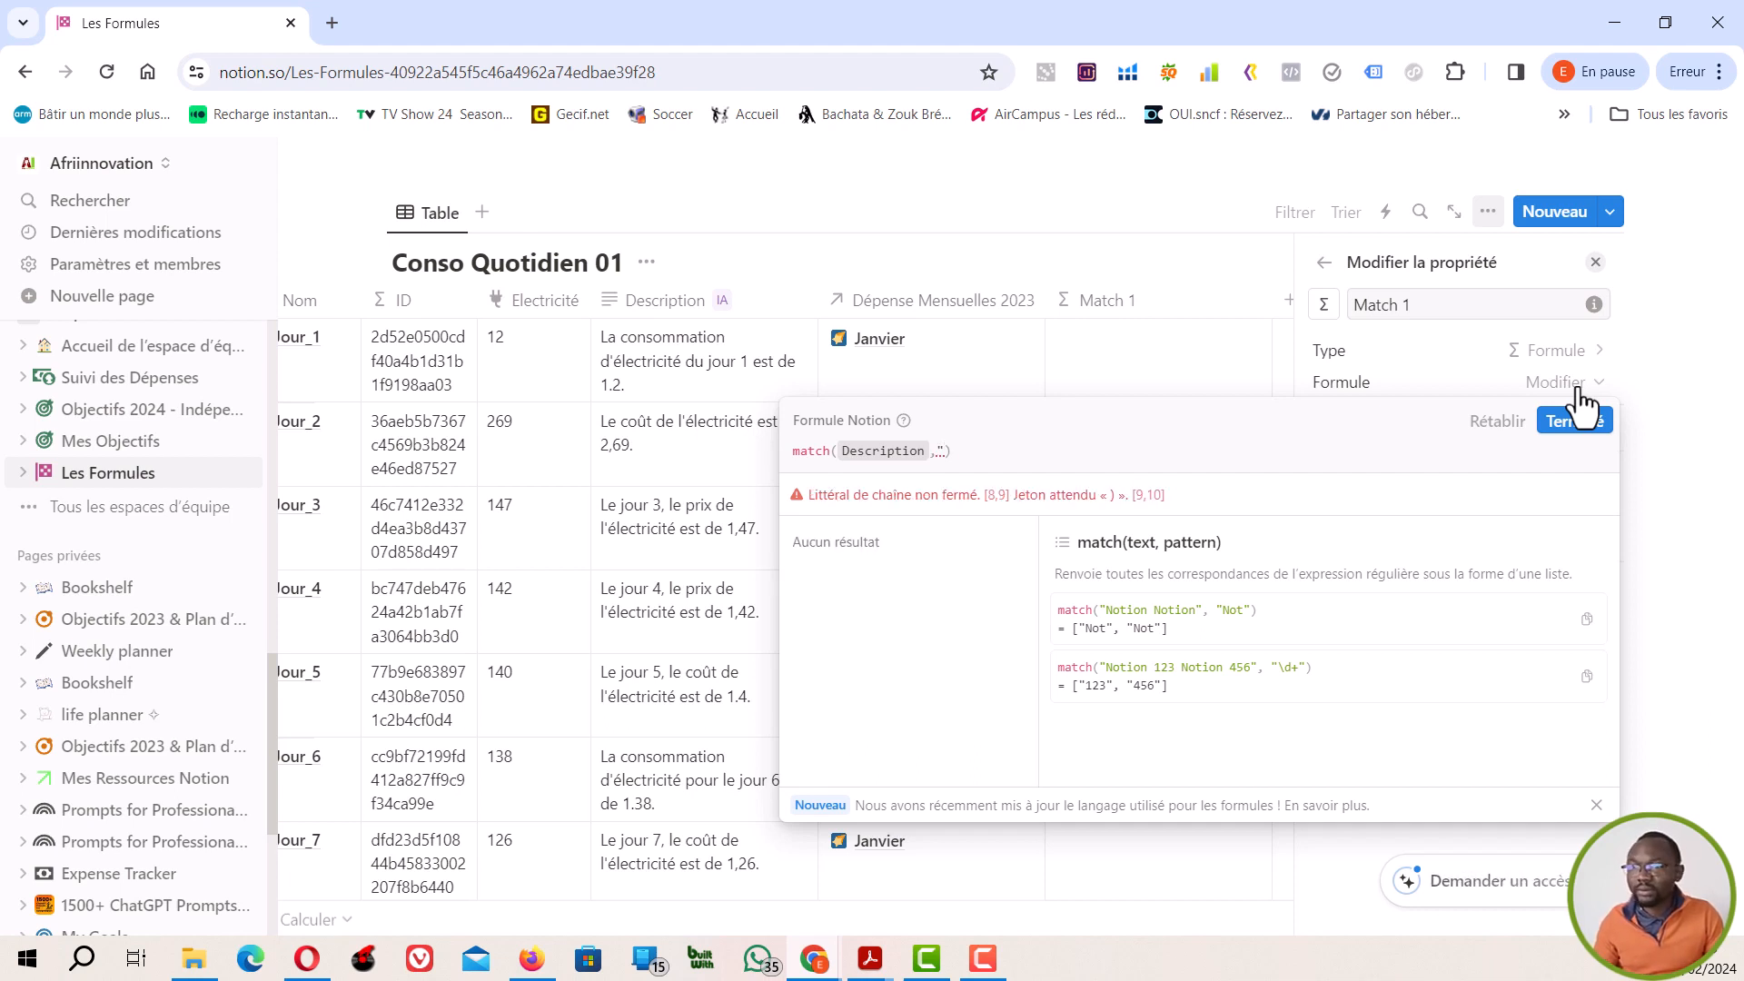
{"action": "type", "text": "MA"}
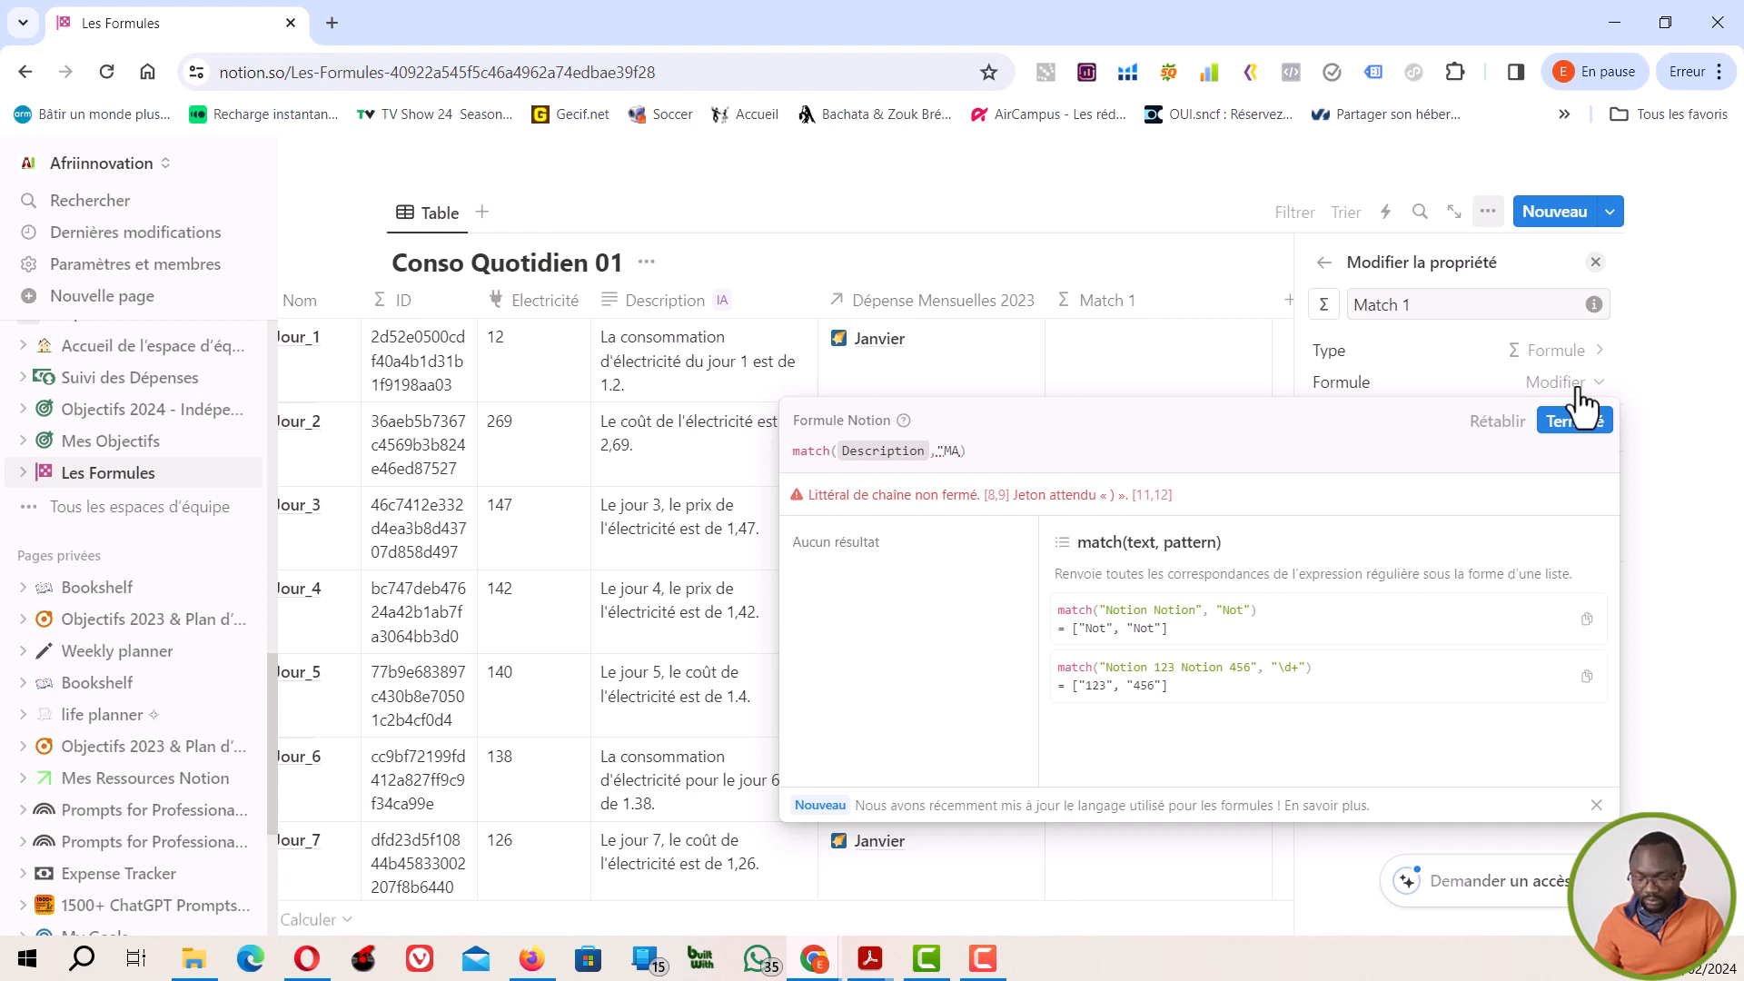
{"action": "type", "text": "\""}
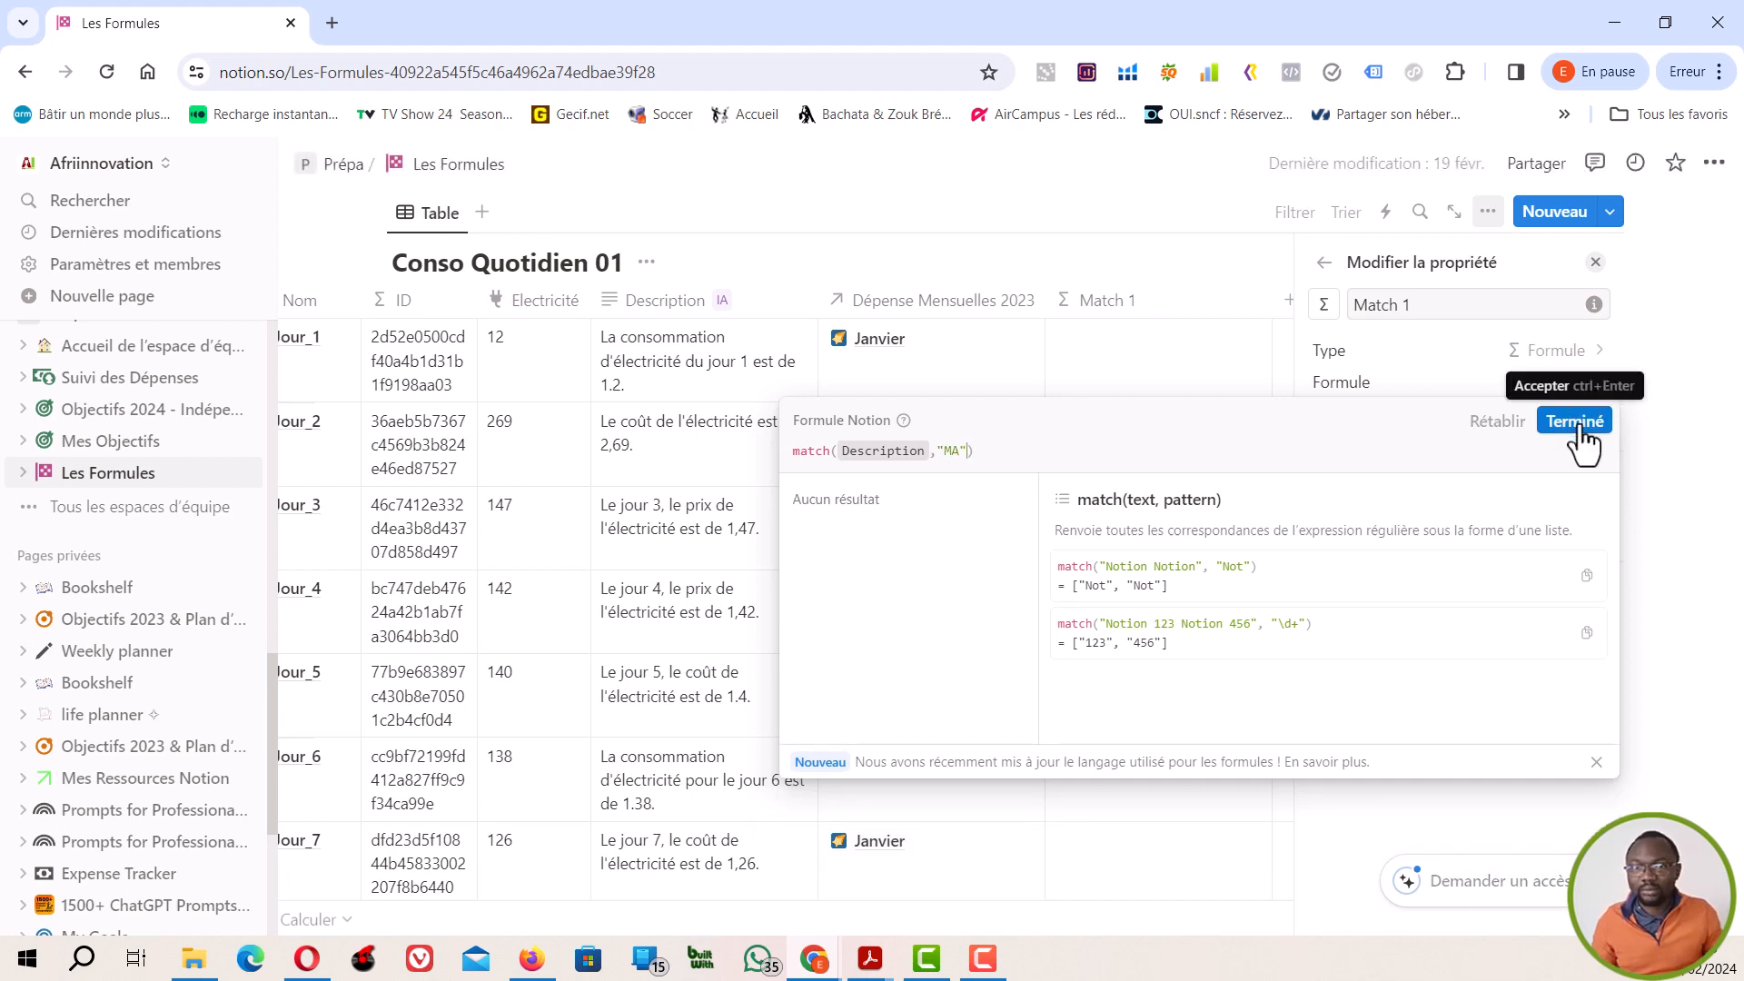
{"action": "left_click", "coordinate": [1578, 423]}
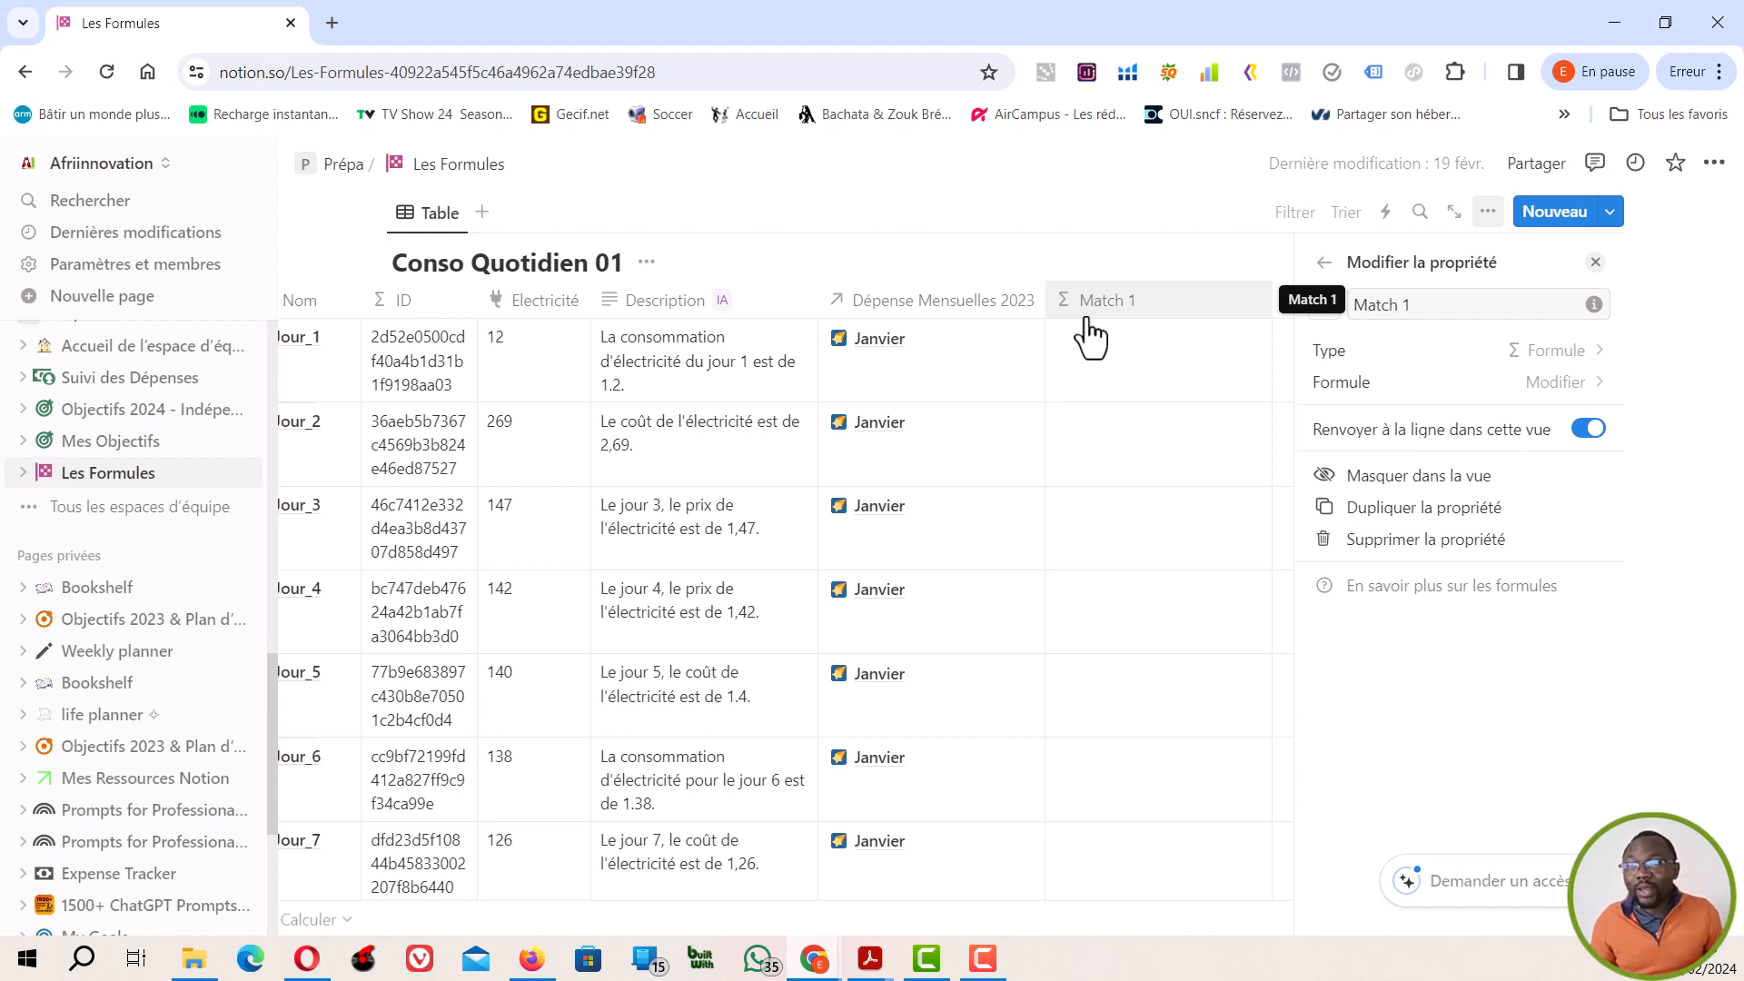
Step: Change the search pattern in the Match 1 formula to lowercase "ma" and save the formula
{"action": "left_click", "coordinate": [1582, 392]}
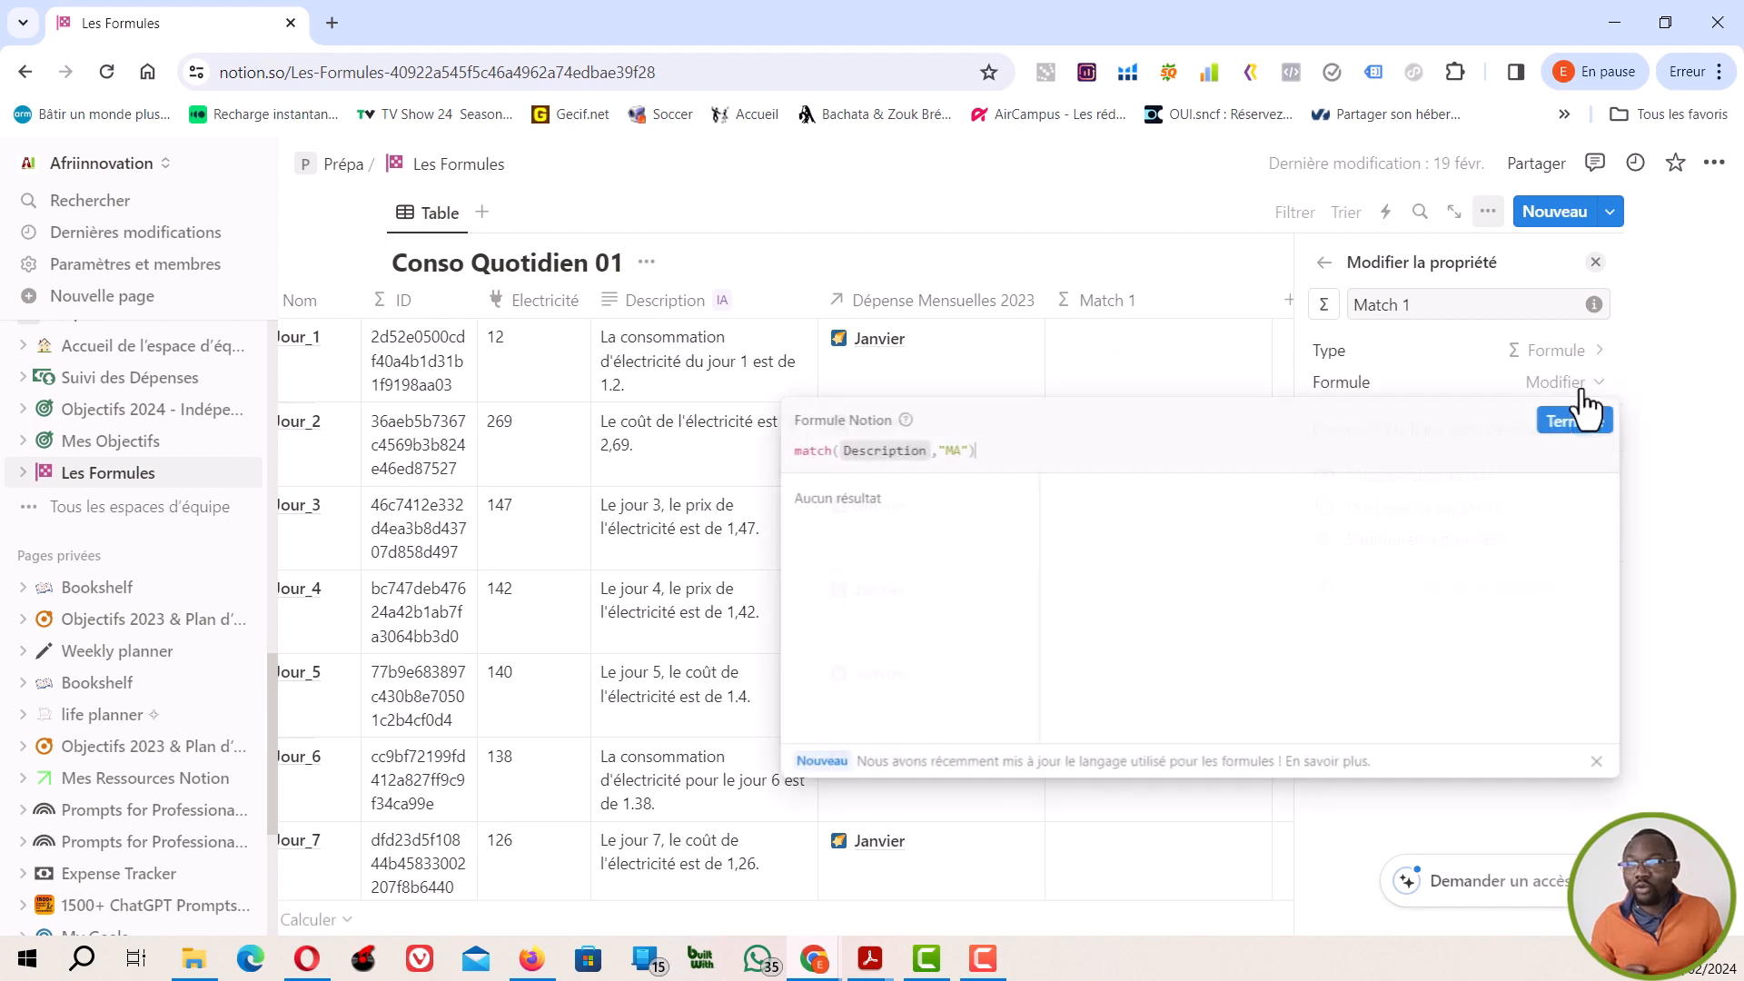
{"action": "left_click", "coordinate": [957, 445]}
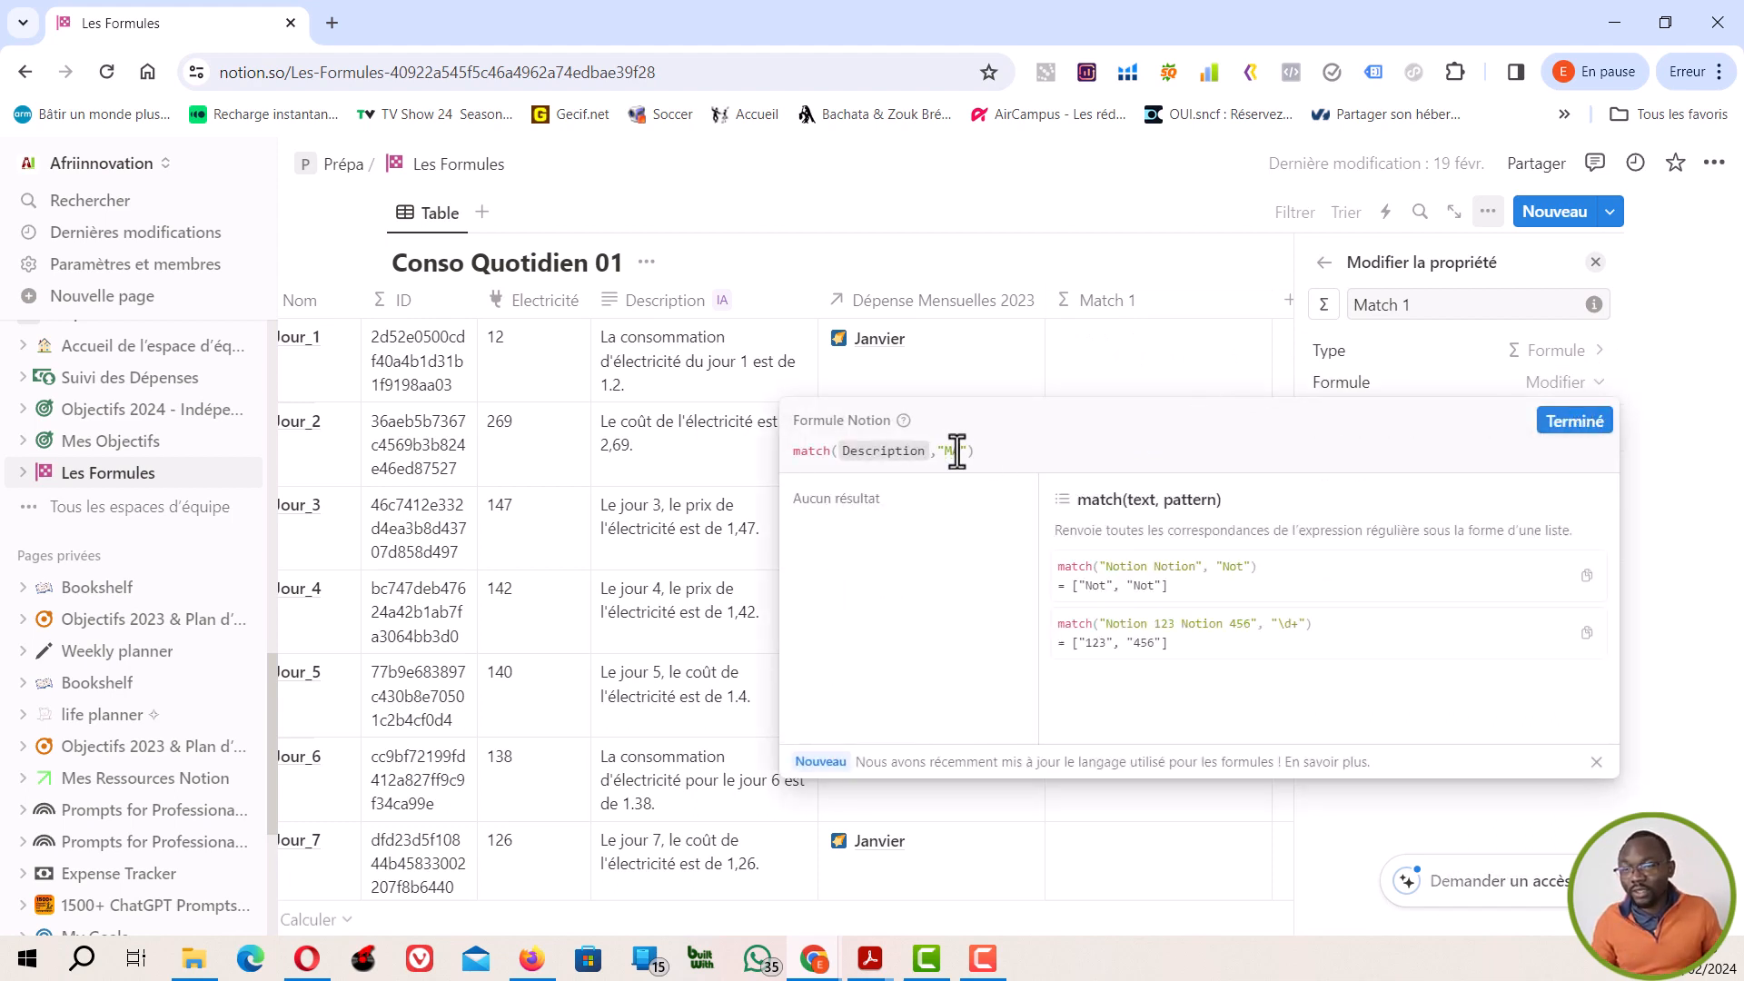
{"action": "key", "text": "BackSpace"}
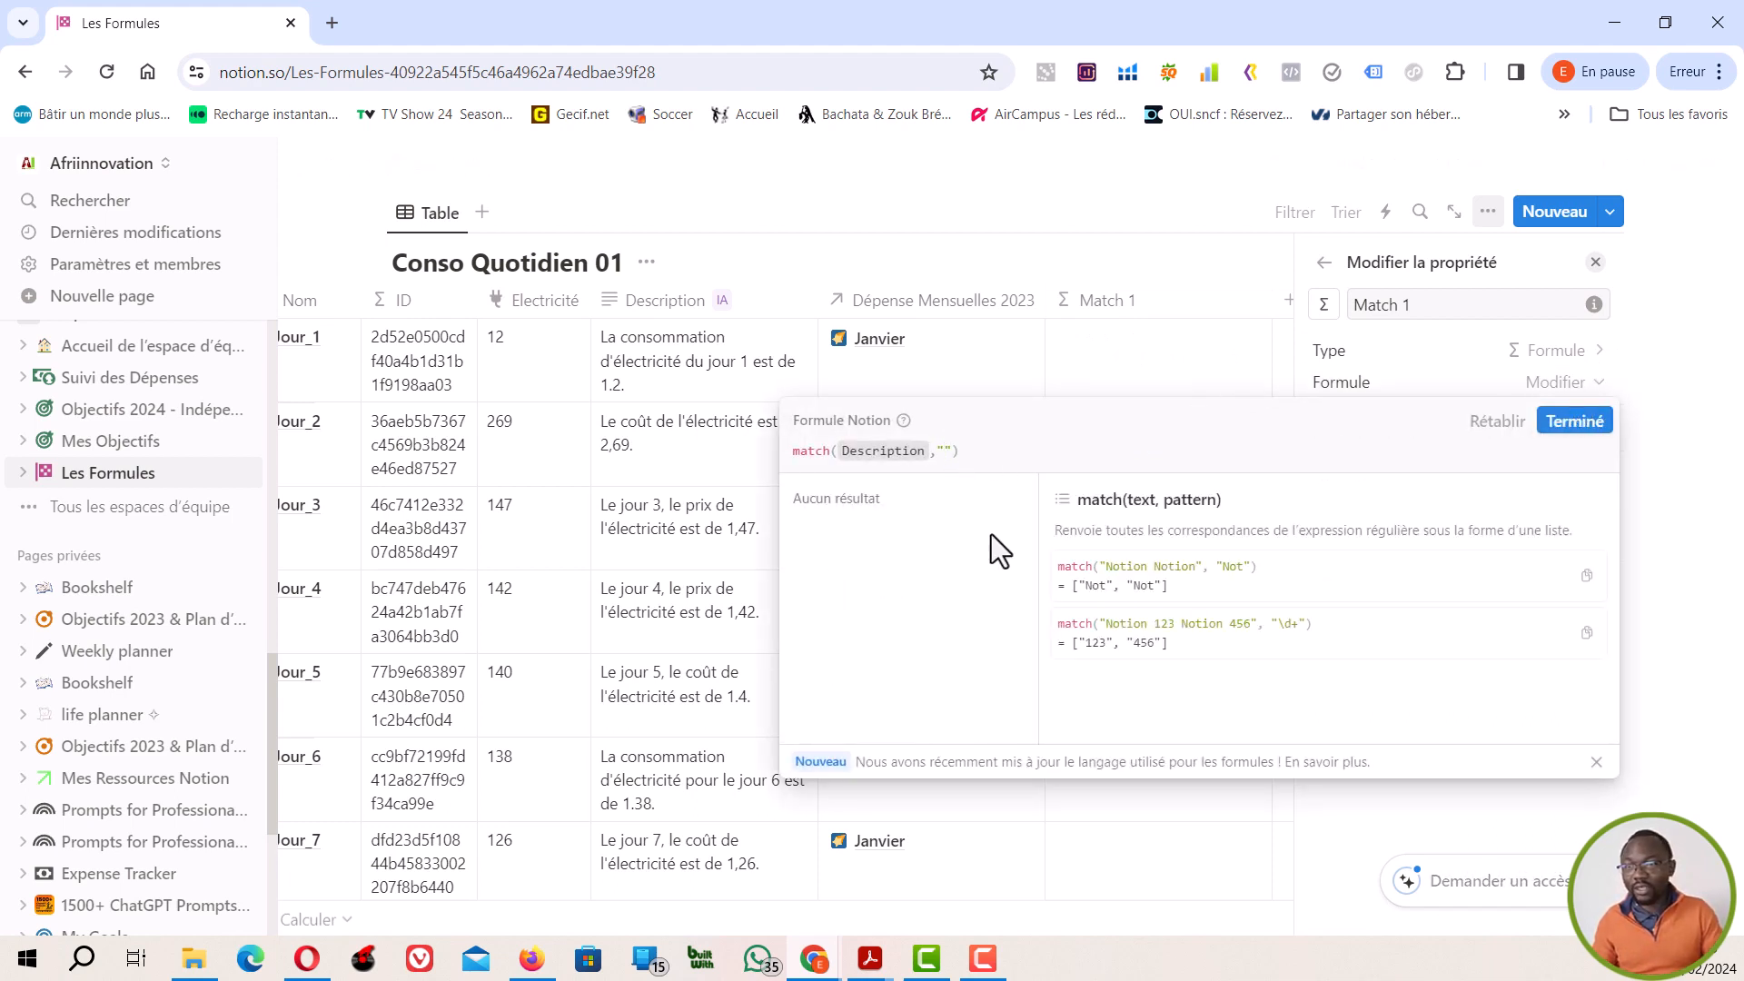
{"action": "type", "text": "ma"}
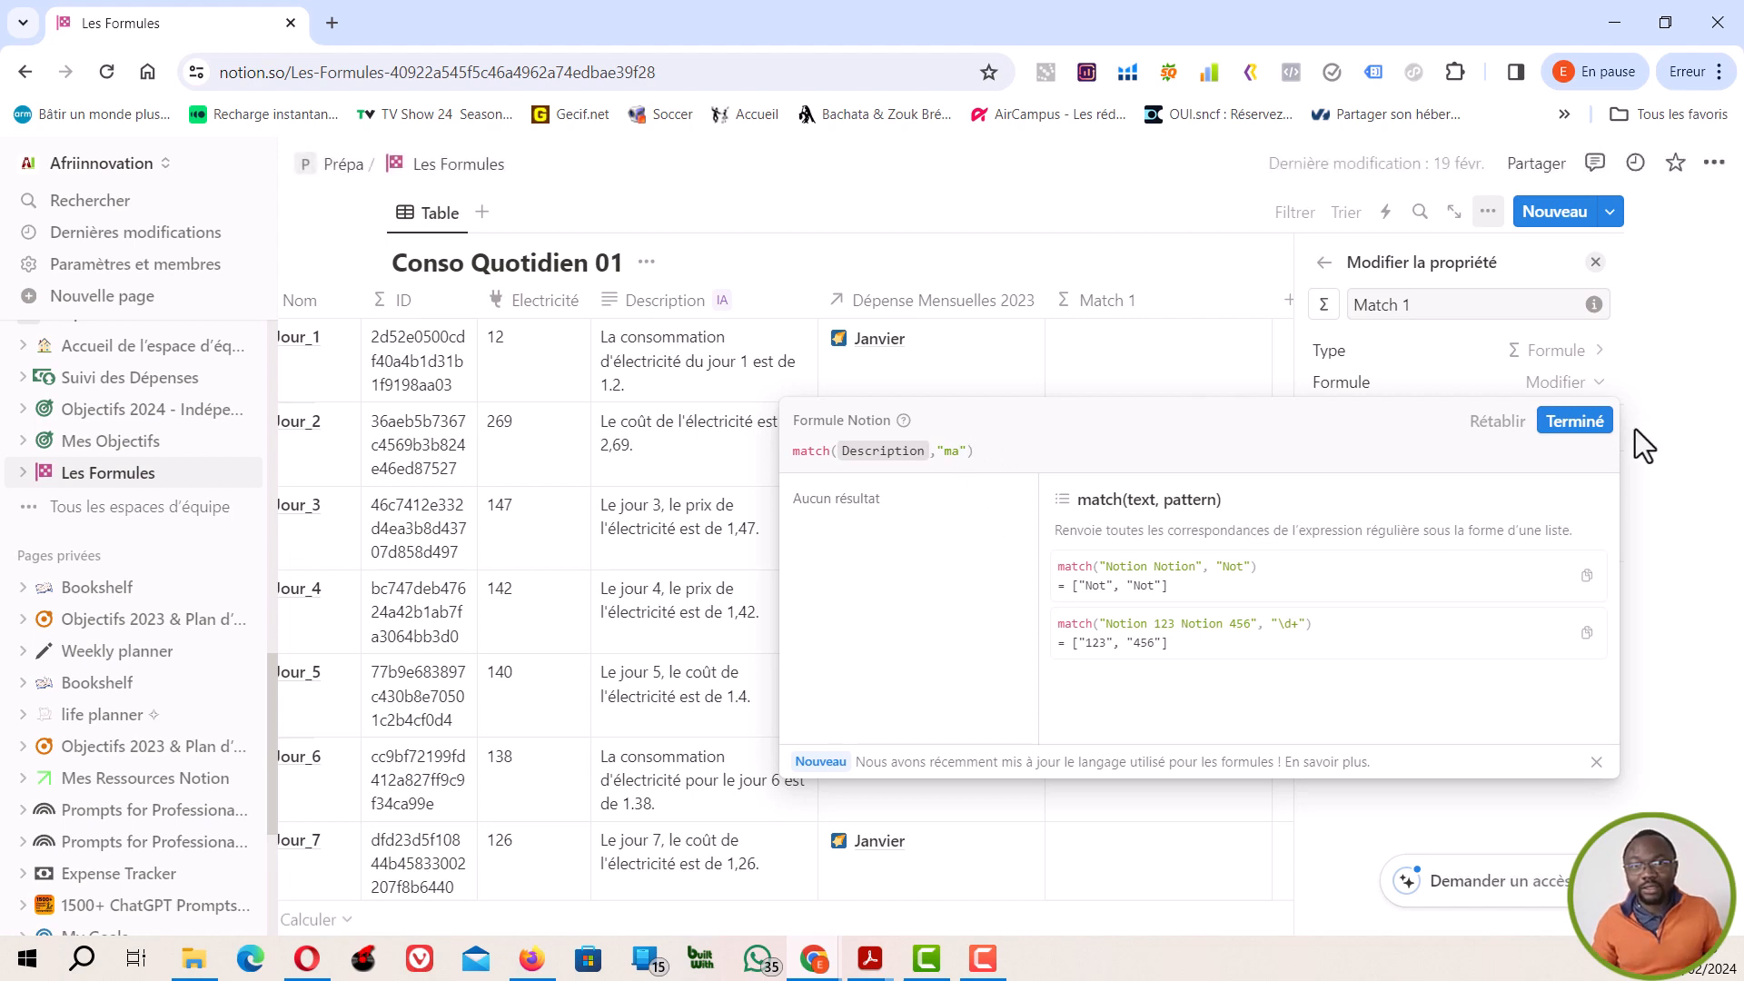
{"action": "left_click", "coordinate": [1576, 425]}
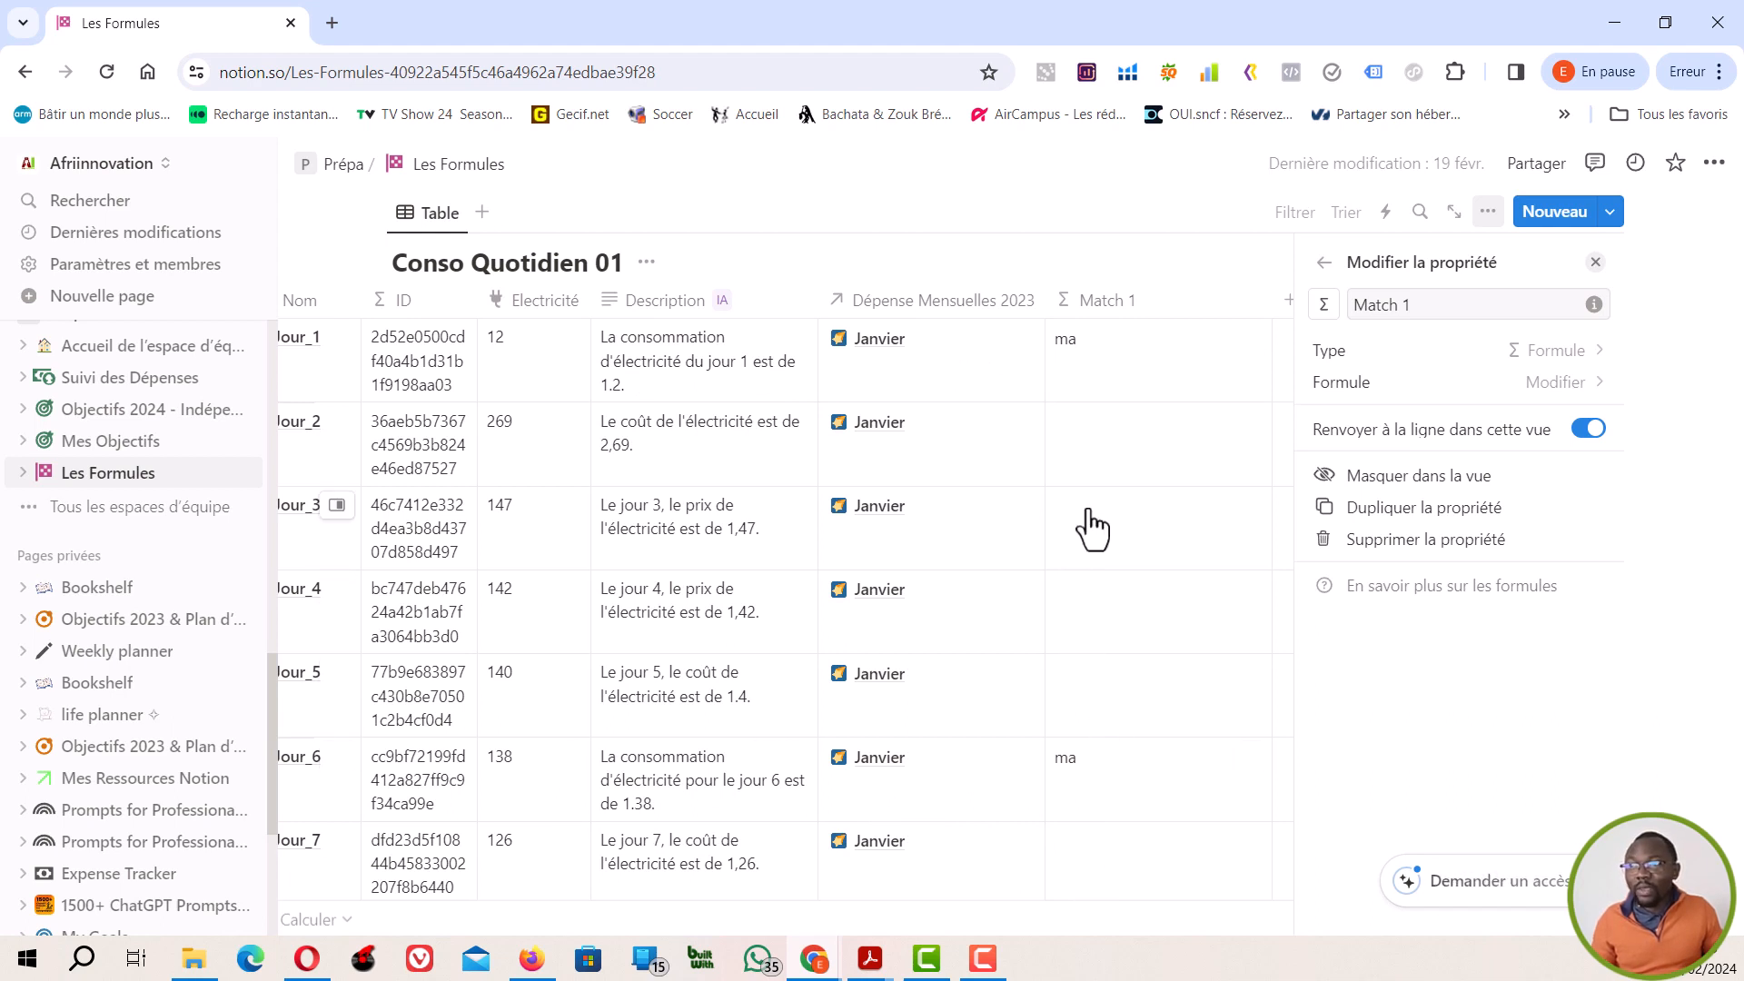
Step: Replace the search pattern in the Match 1 formula with "e" and save the formula
{"action": "left_click", "coordinate": [1572, 385]}
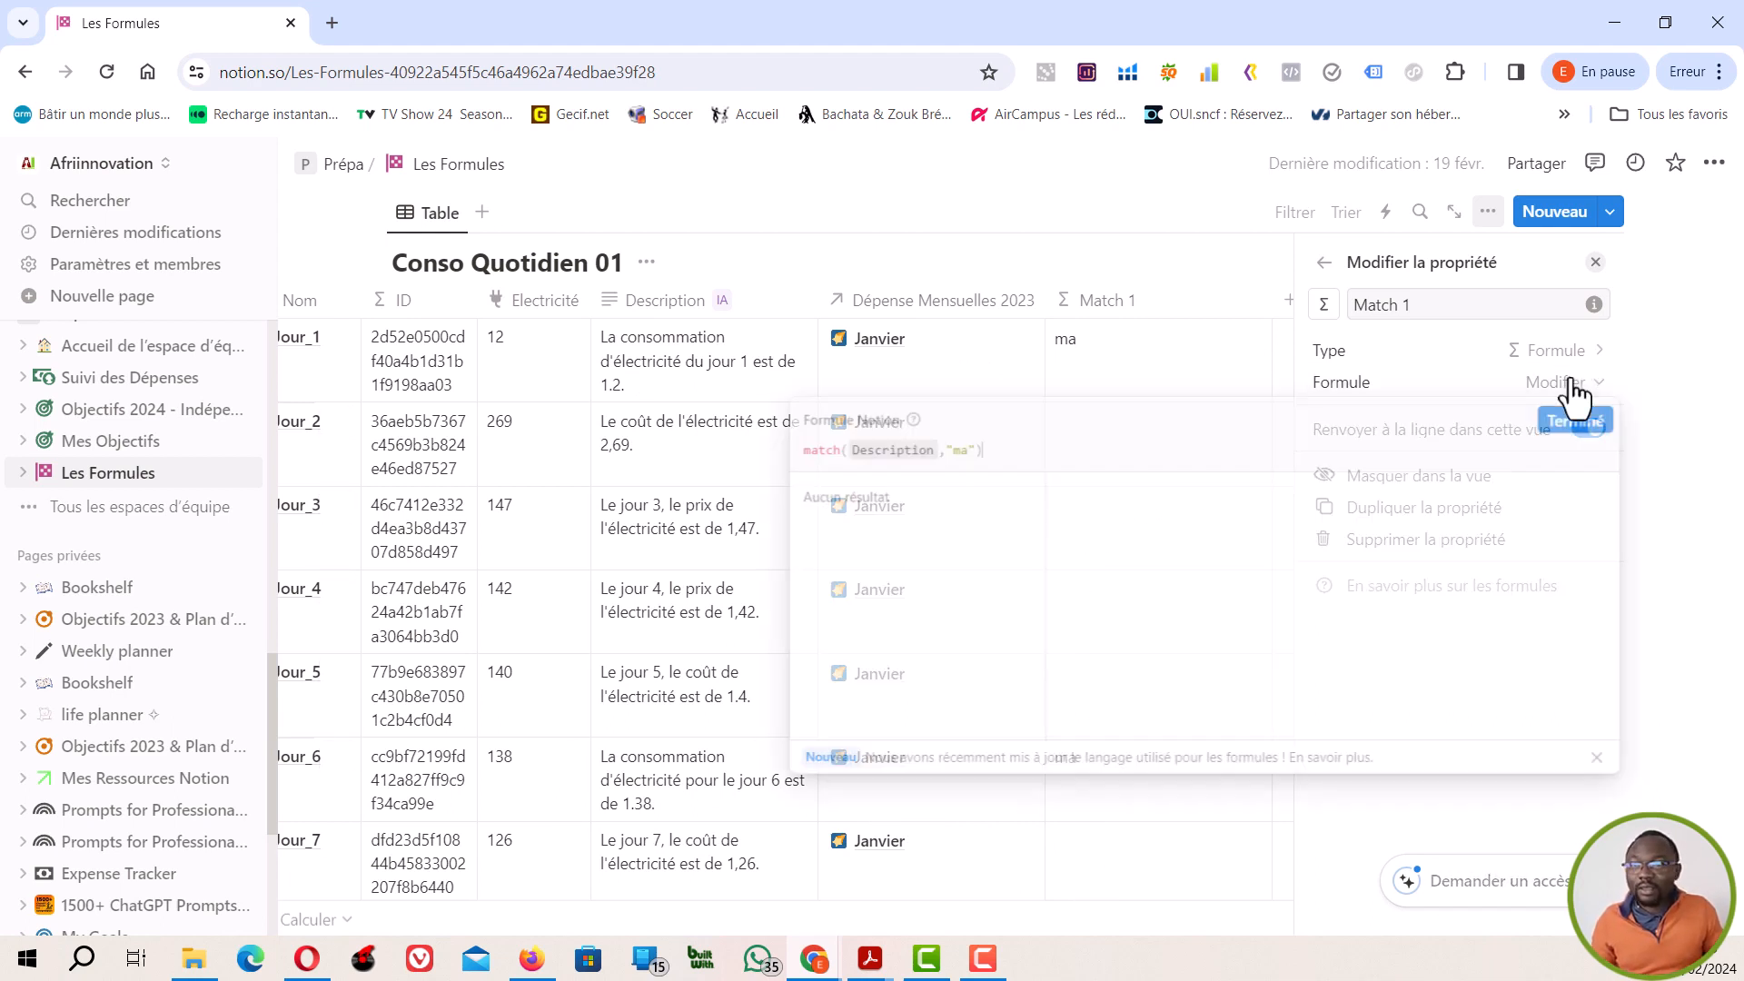
{"action": "left_click", "coordinate": [953, 451]}
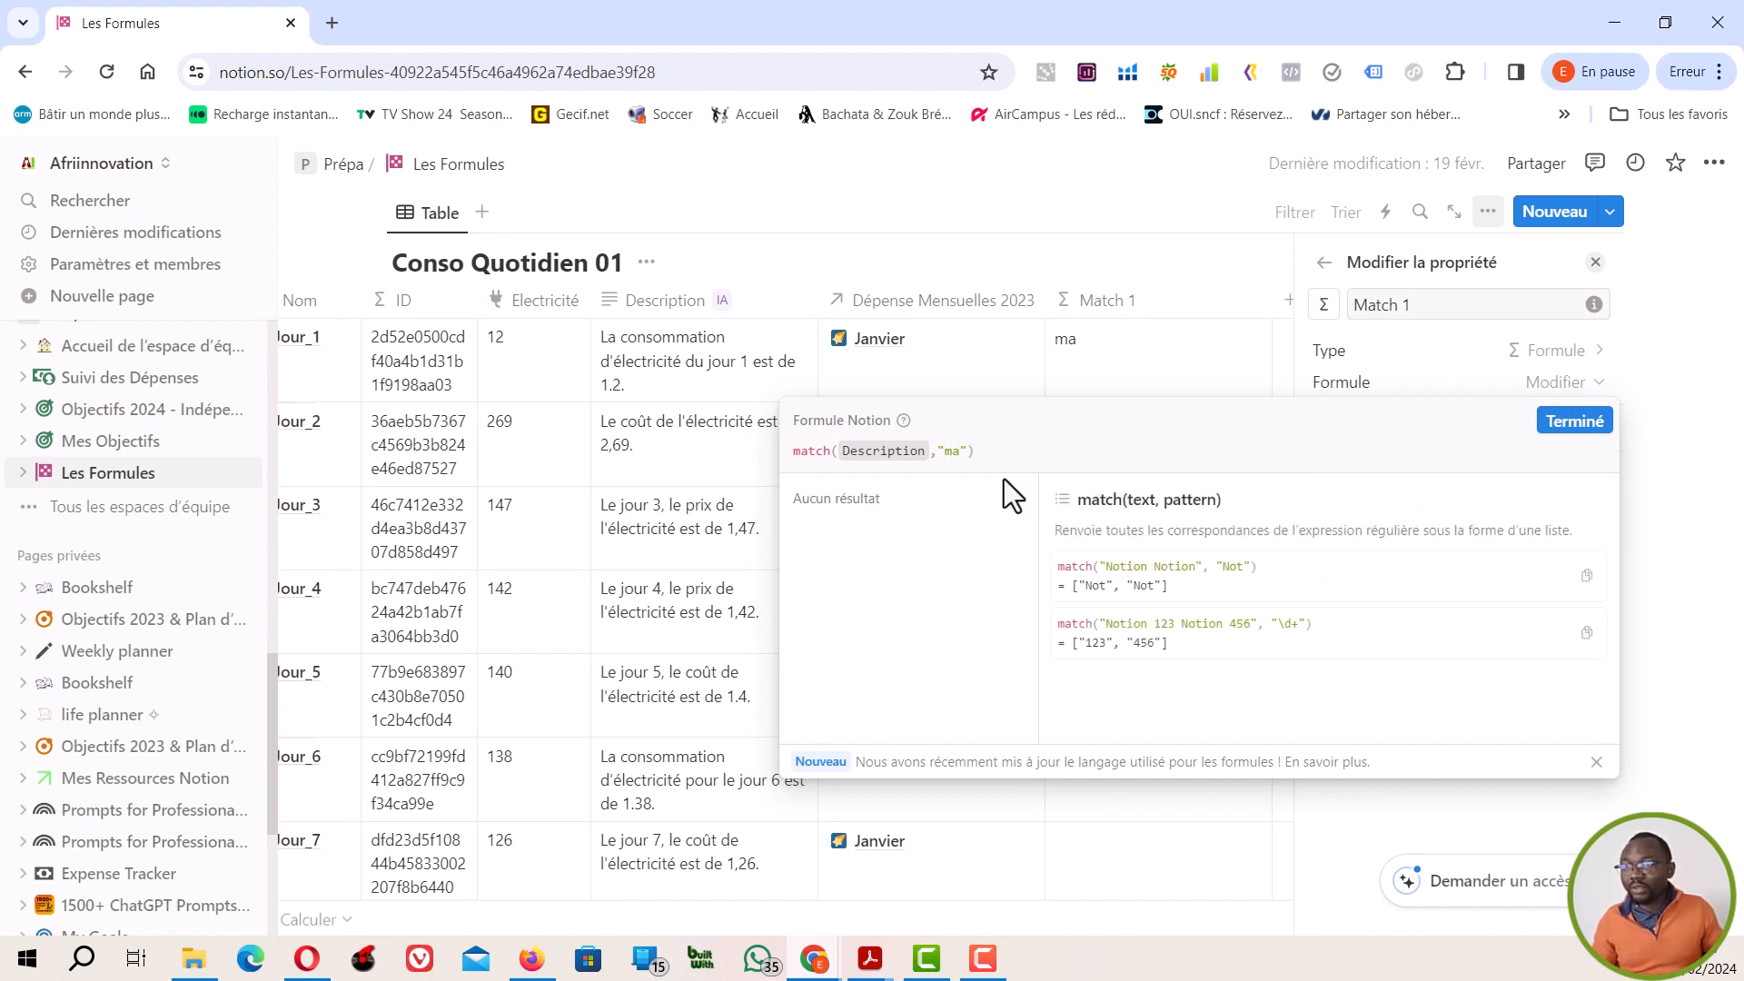
{"action": "key", "text": "BackSpace"}
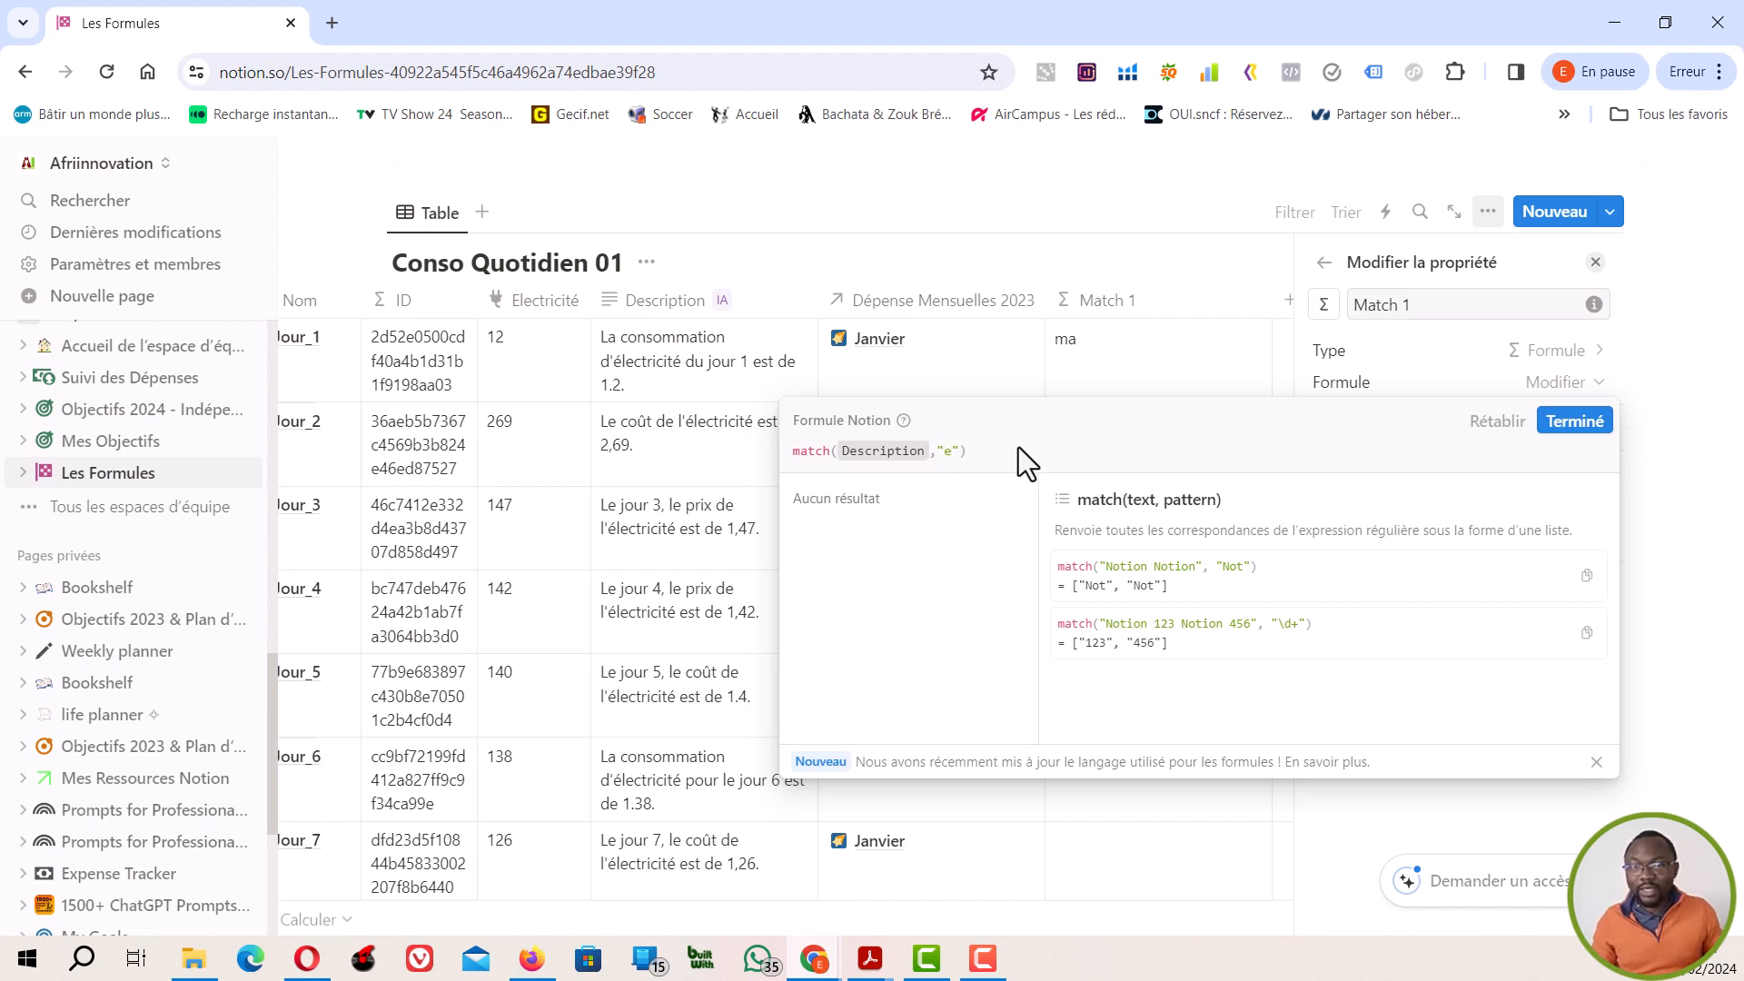
{"action": "left_click", "coordinate": [1574, 422]}
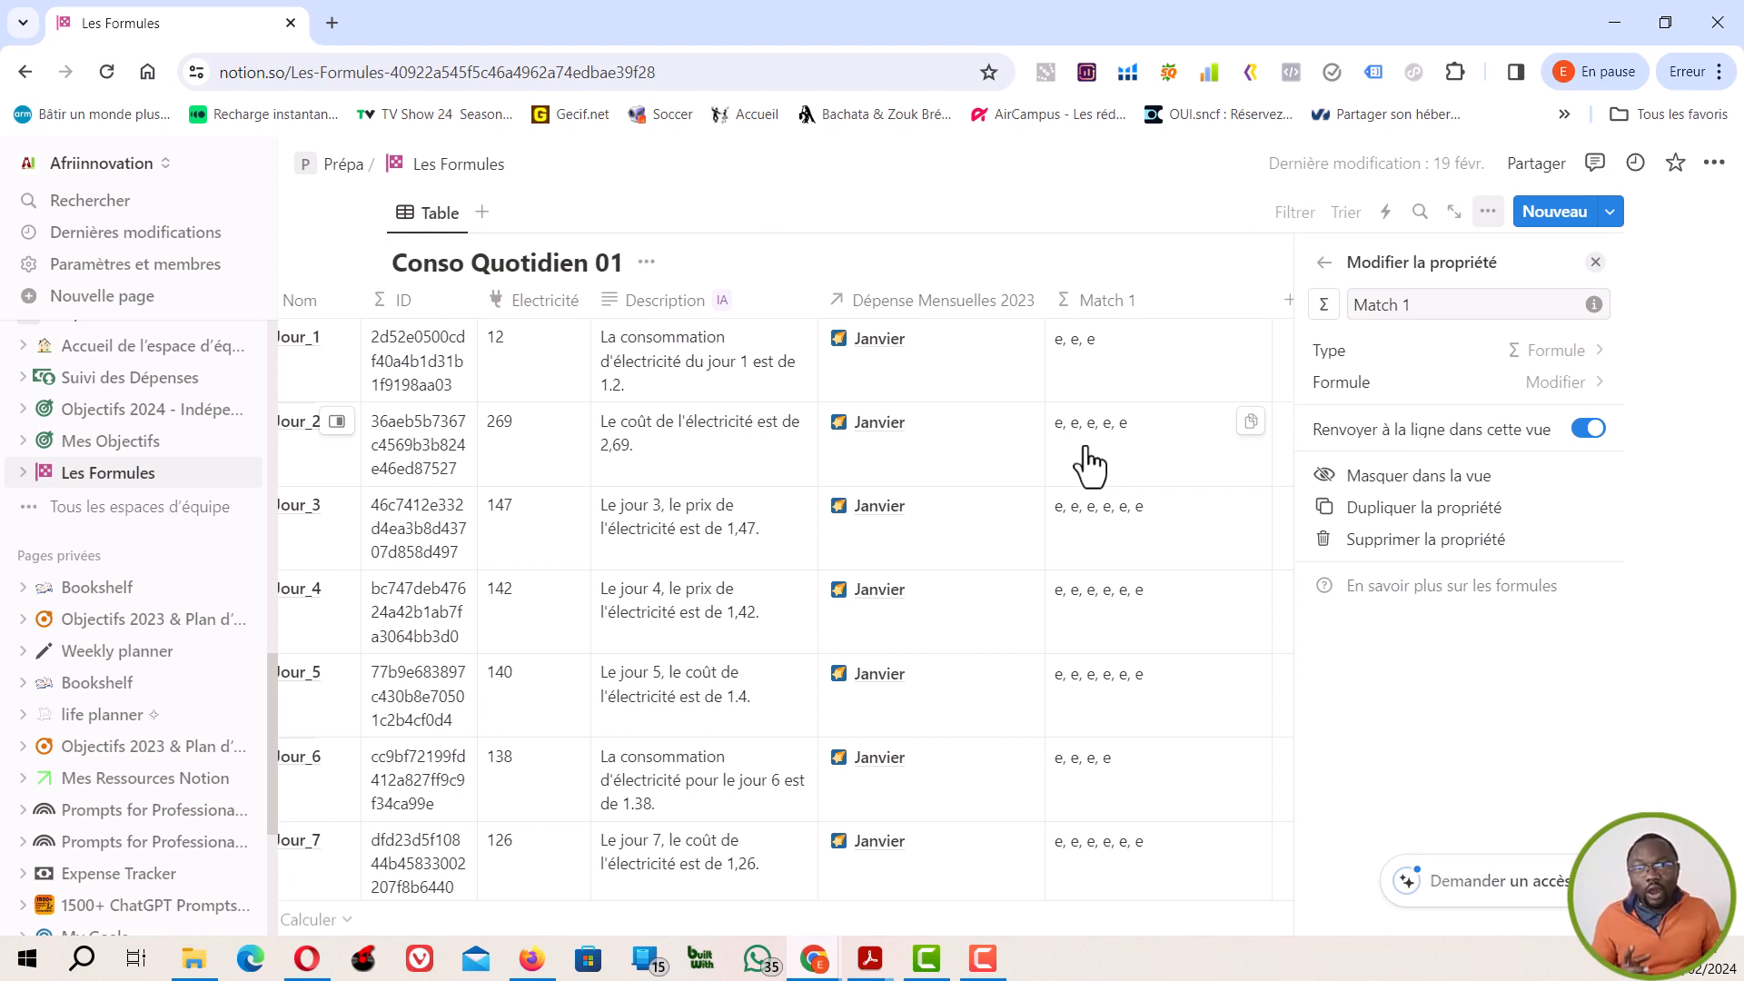
Step: Extend the searched text in the Match 1 formula to Description+ID, keeping the pattern "e", and save it
{"action": "left_click", "coordinate": [1564, 384]}
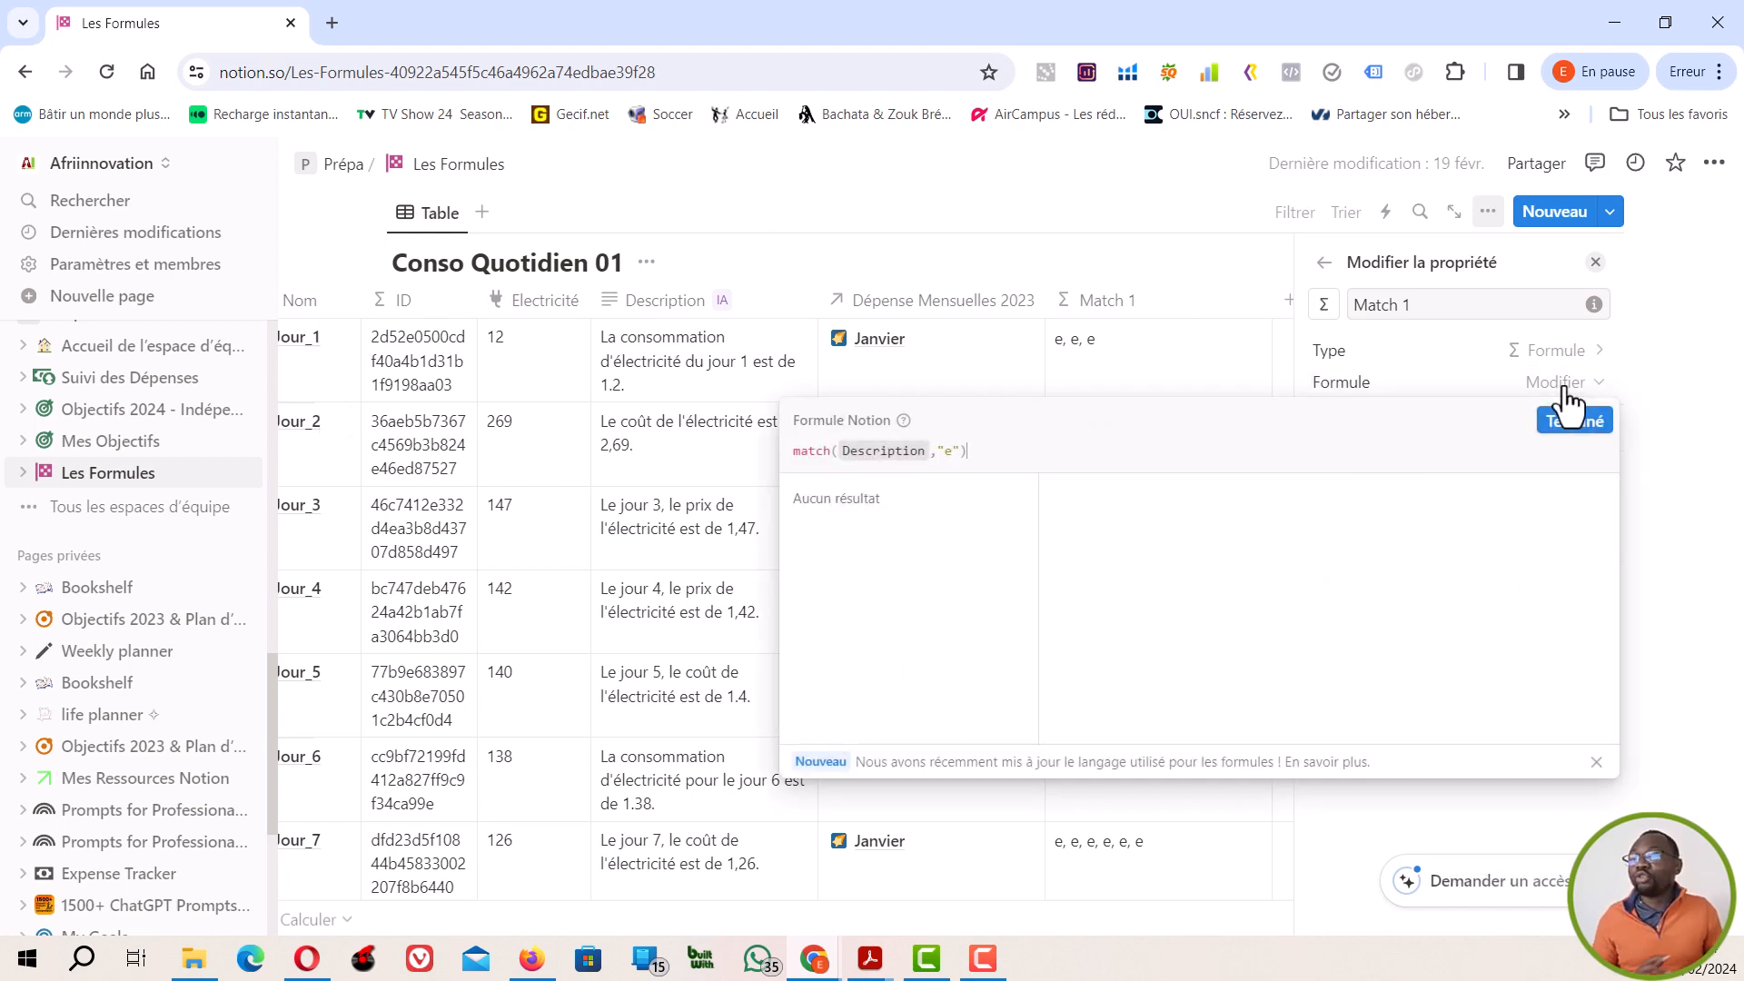
{"action": "left_click", "coordinate": [931, 452]}
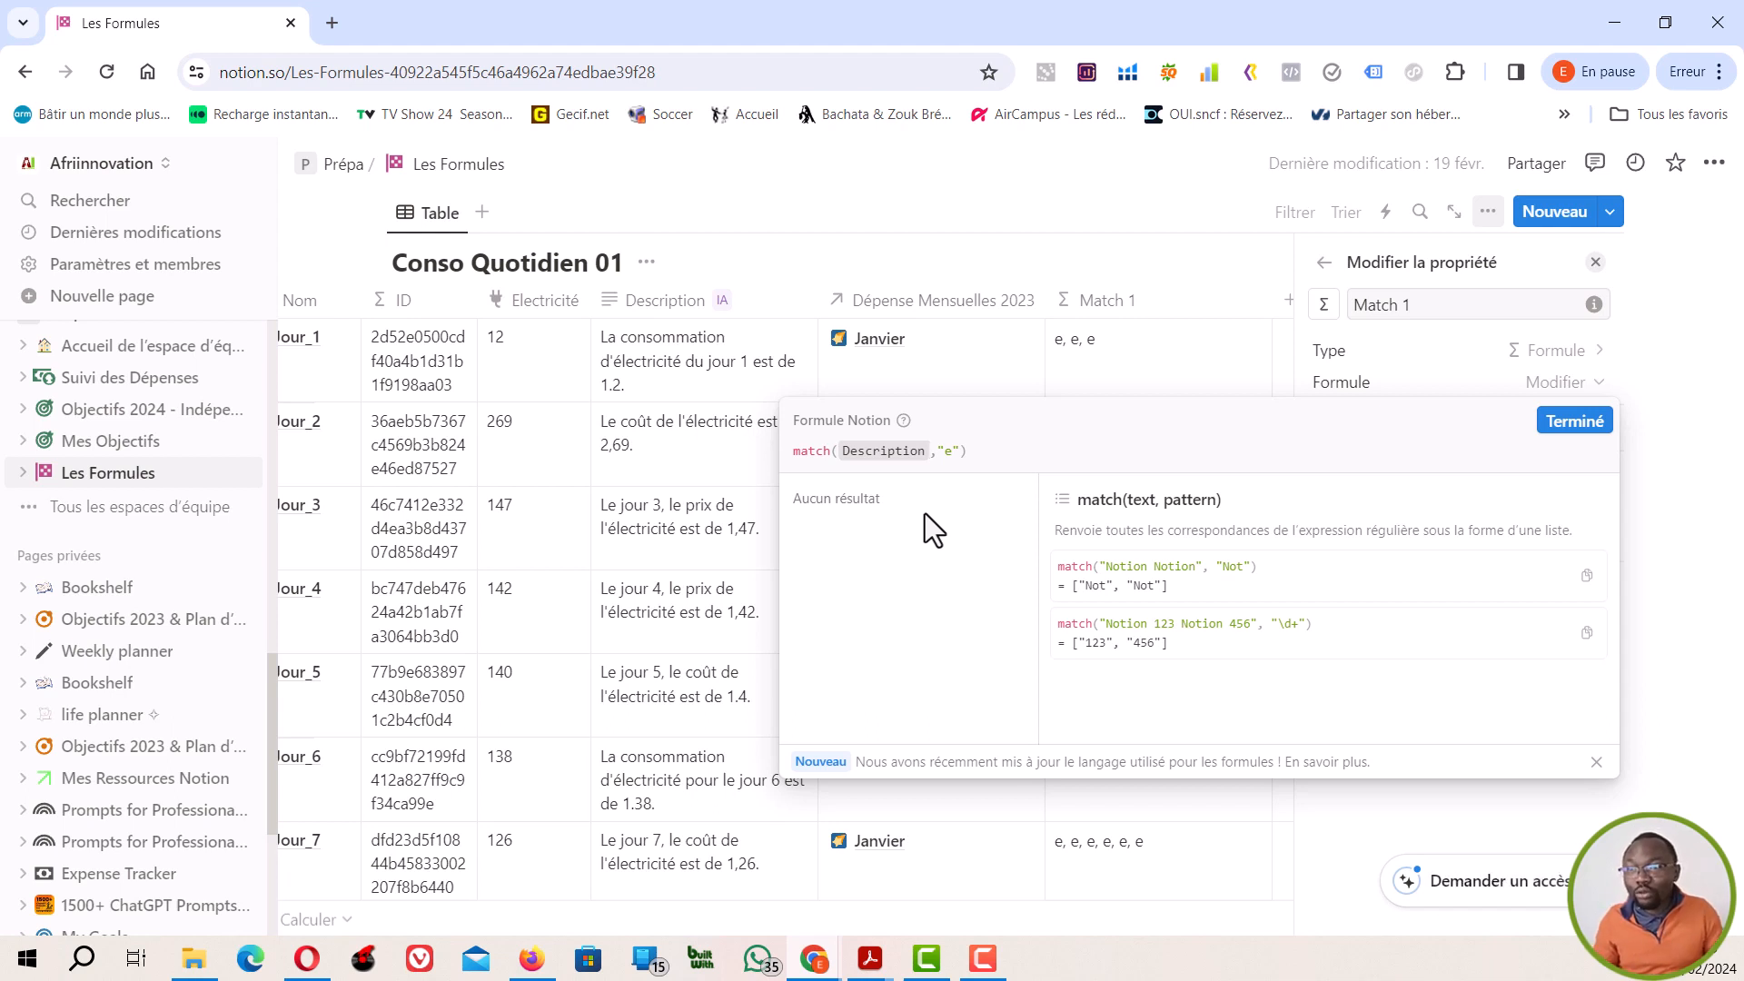
{"action": "type", "text": "+"}
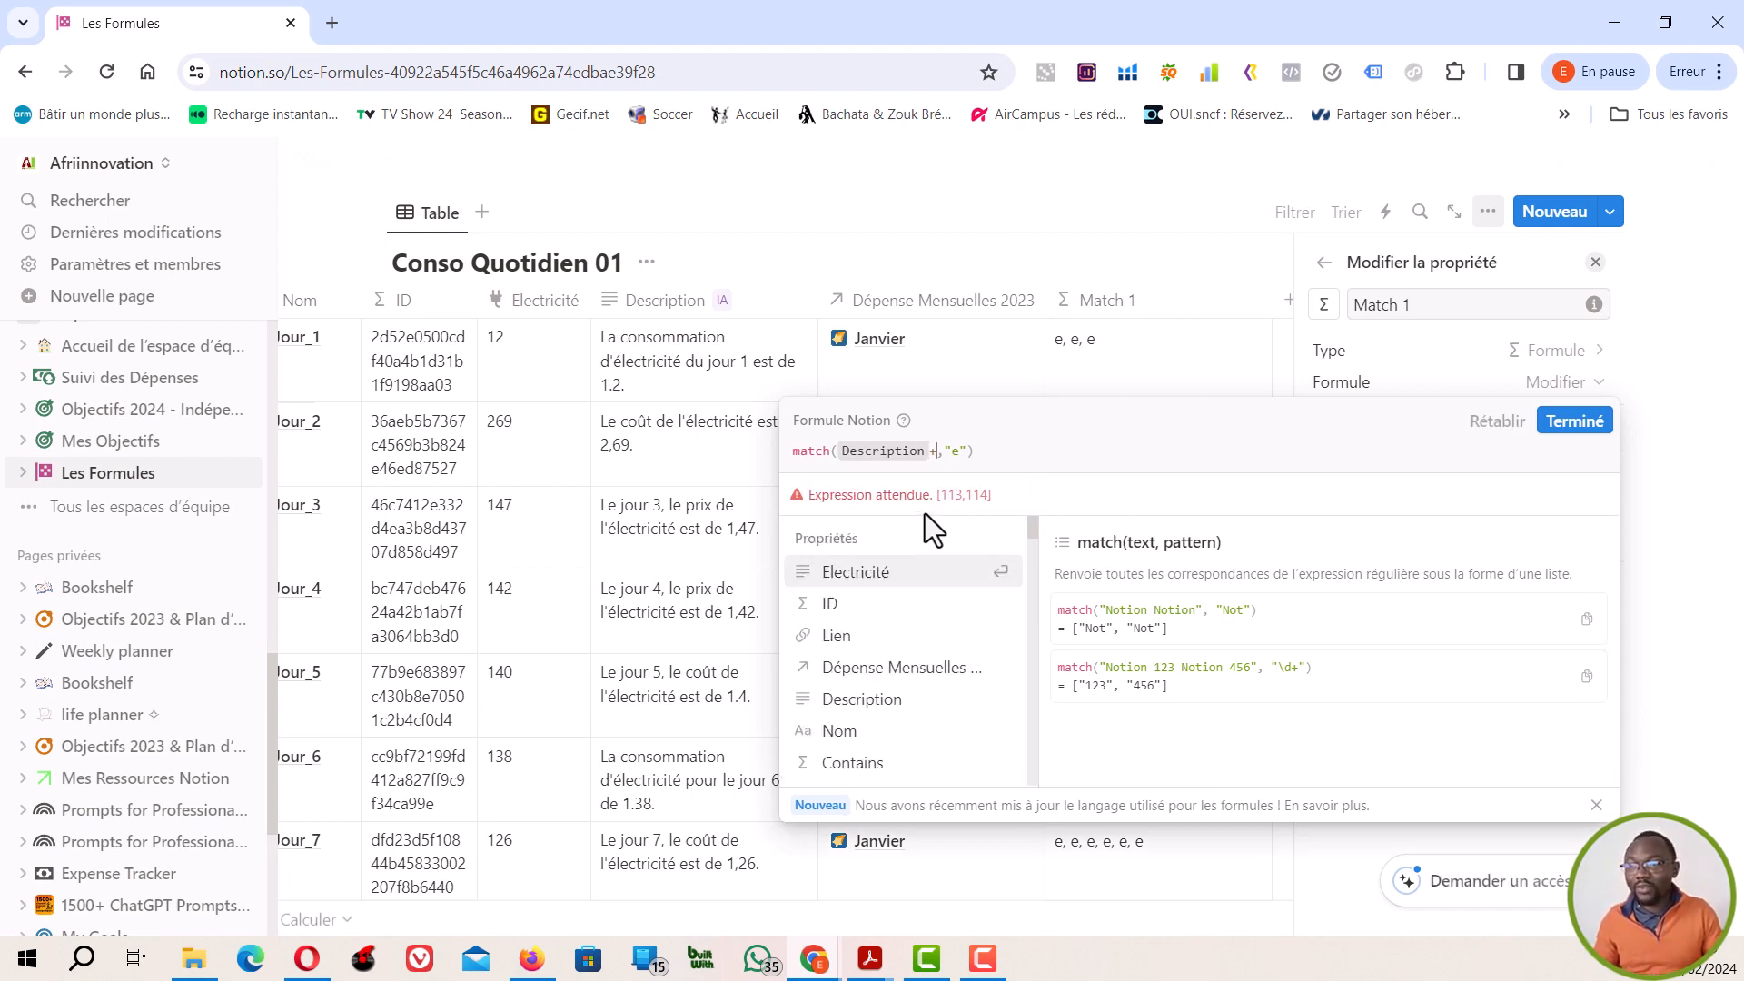
{"action": "left_click", "coordinate": [844, 607]}
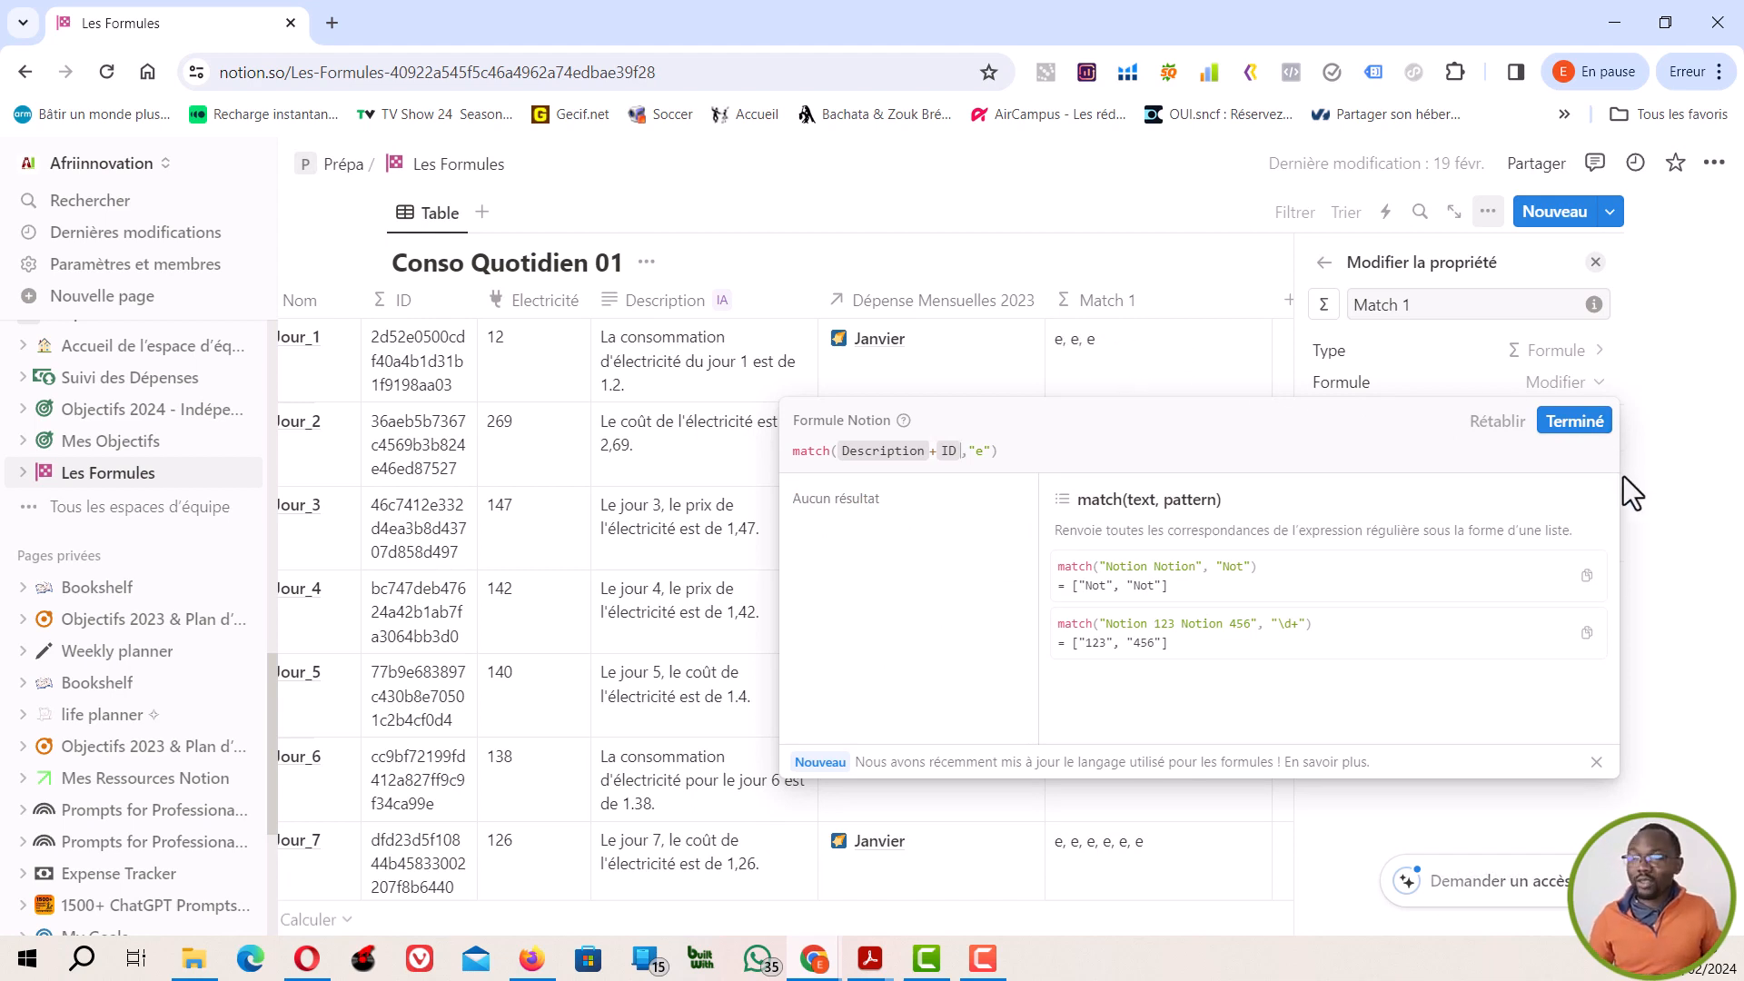
{"action": "left_click", "coordinate": [1570, 434]}
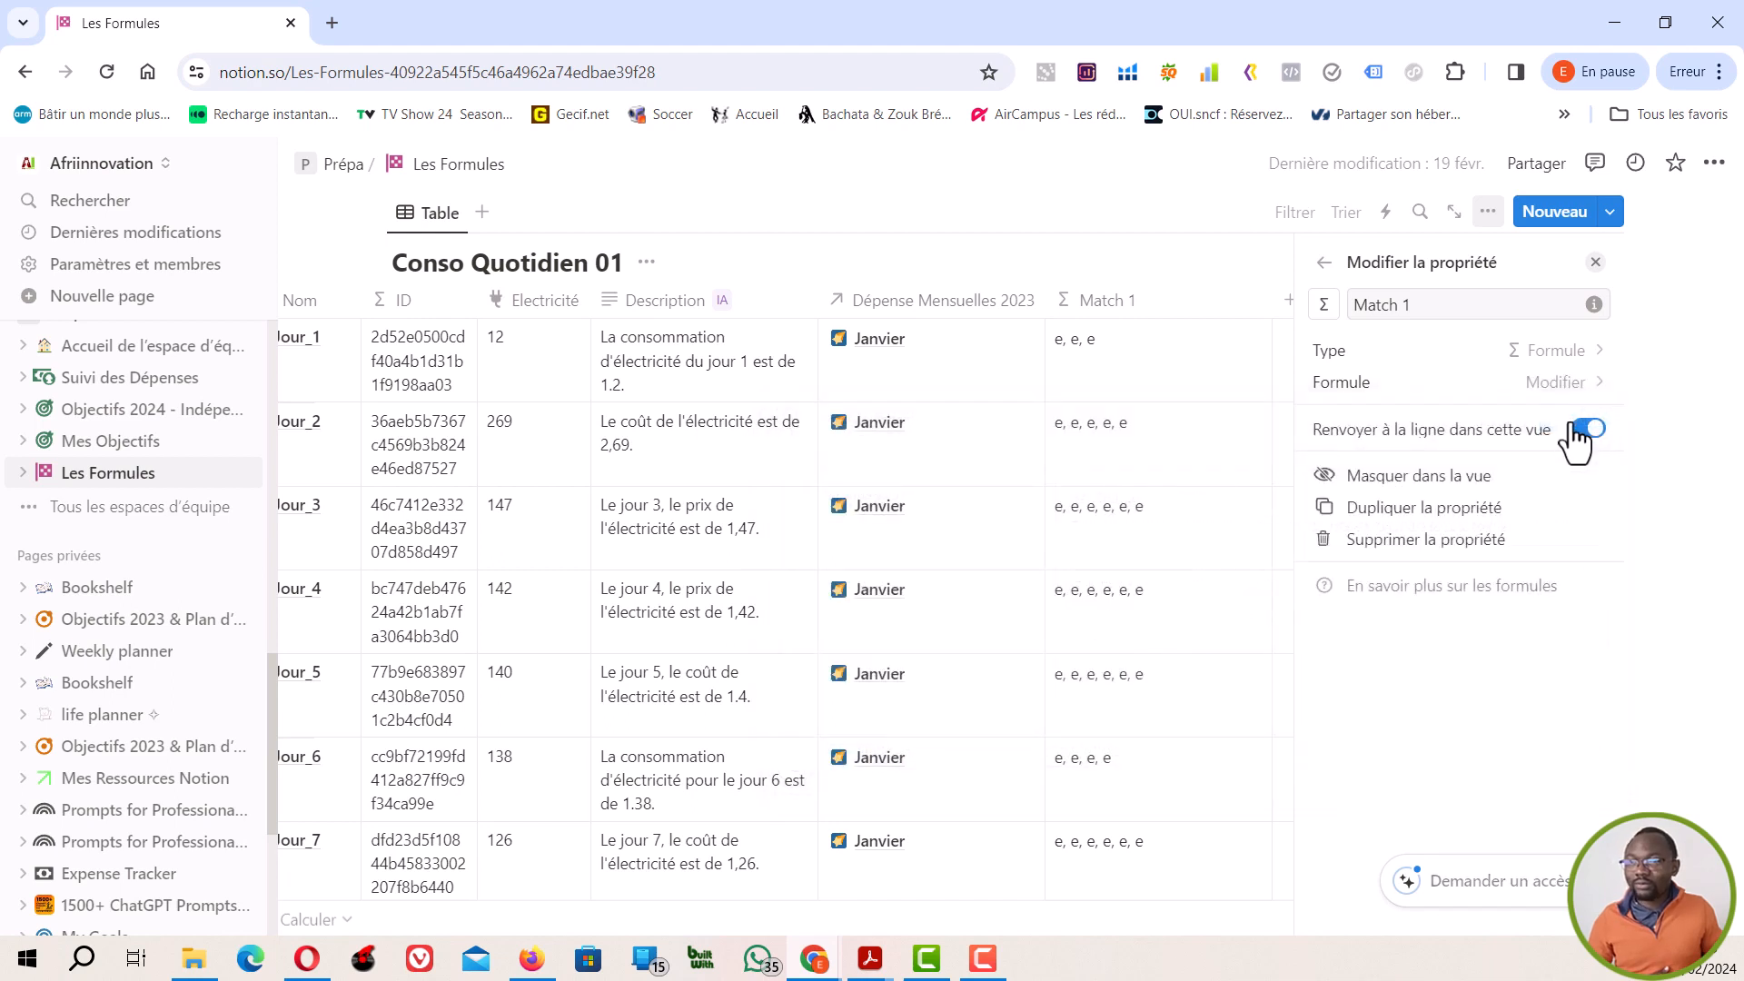